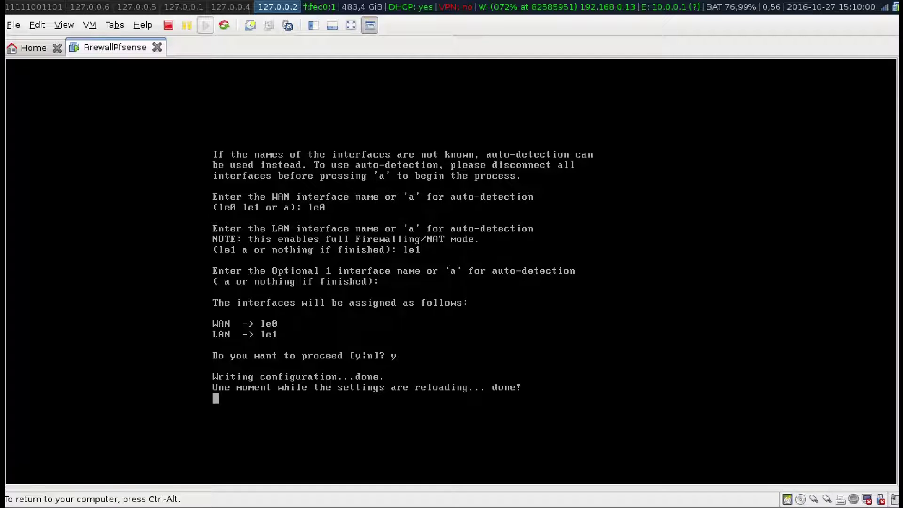
# Using console option 2, give the LAN interface address 10.0.0.1 with a 24-bit subnet.
pyautogui.hotkey('ctrl', 'alt')
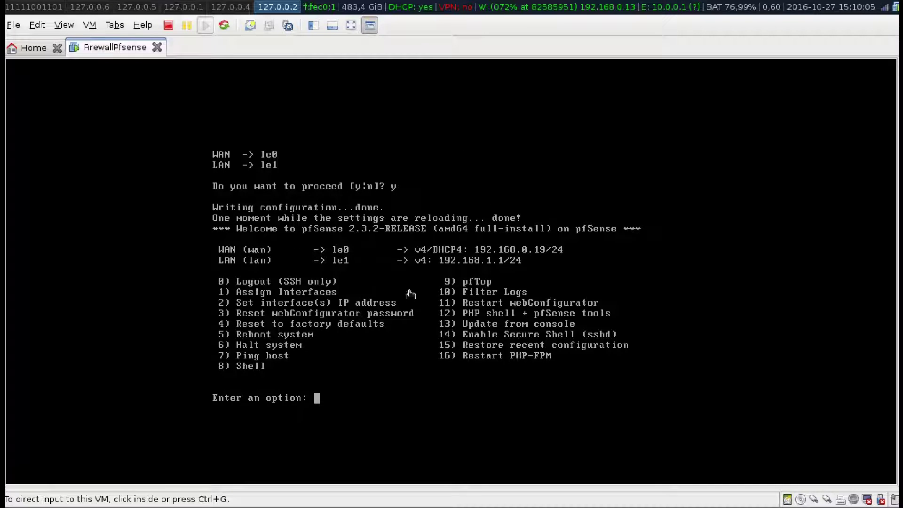
pyautogui.click(328, 332)
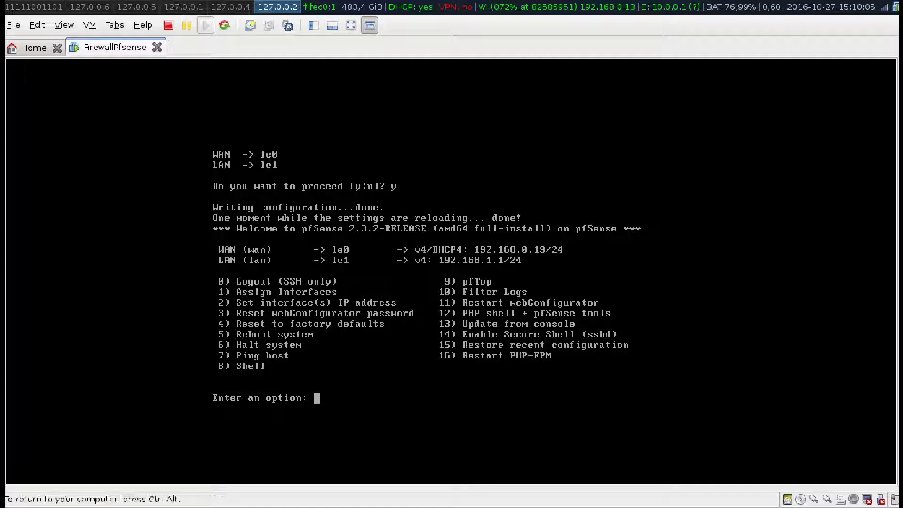
pyautogui.write('2')
pyautogui.press('Return')
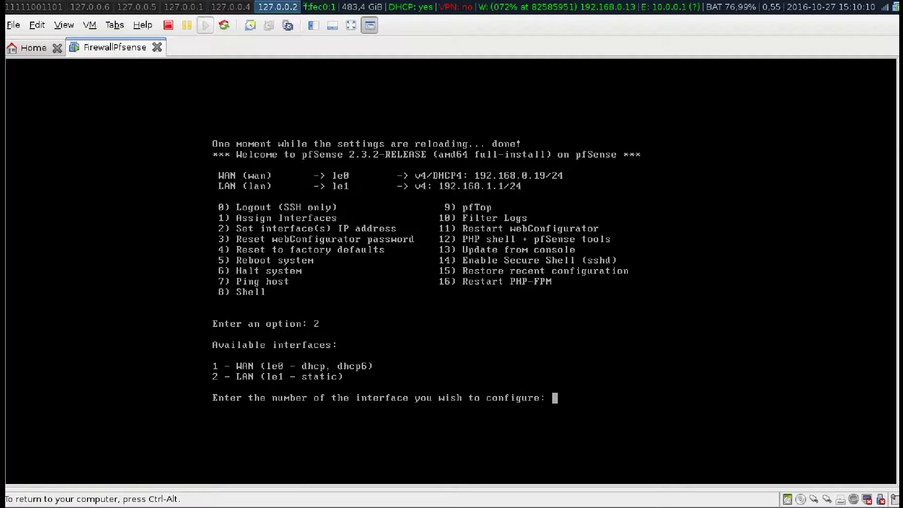
pyautogui.write('2')
pyautogui.press('Return')
pyautogui.write('1')
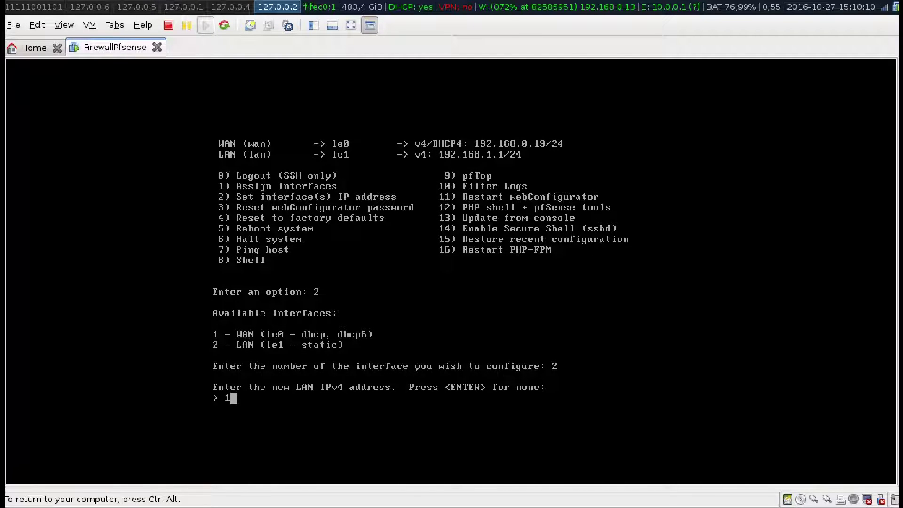
pyautogui.write('0.0.0.1')
pyautogui.press('Return')
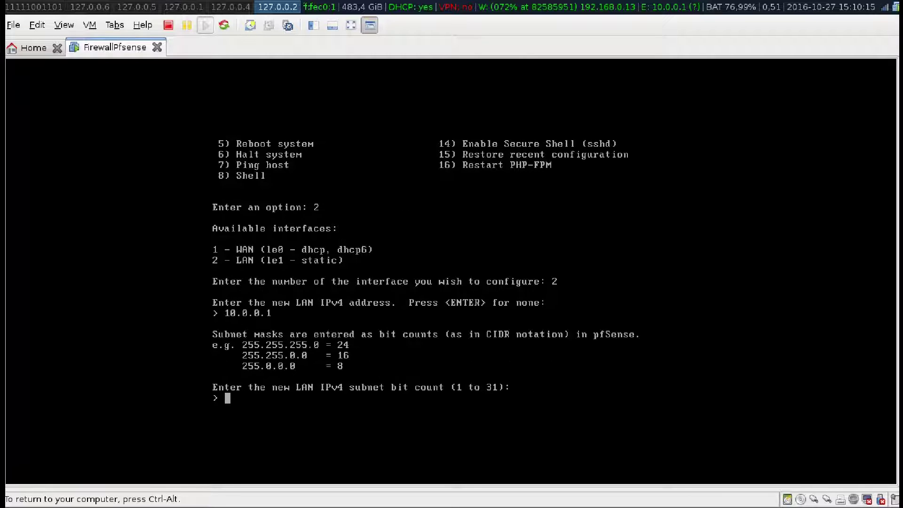
pyautogui.write('24')
pyautogui.press('Return')
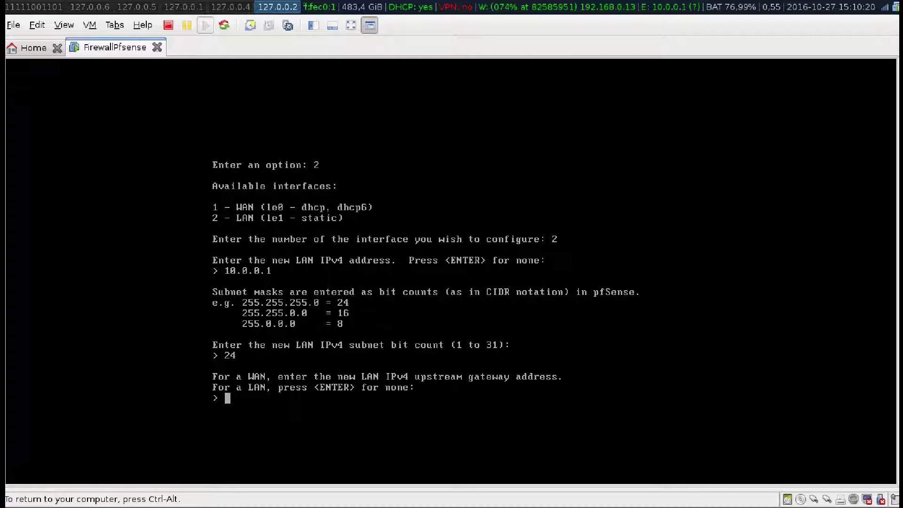
# Leave the LAN gateway and IPv6 empty, disable LAN DHCP, and keep HTTPS.
pyautogui.press('Return')
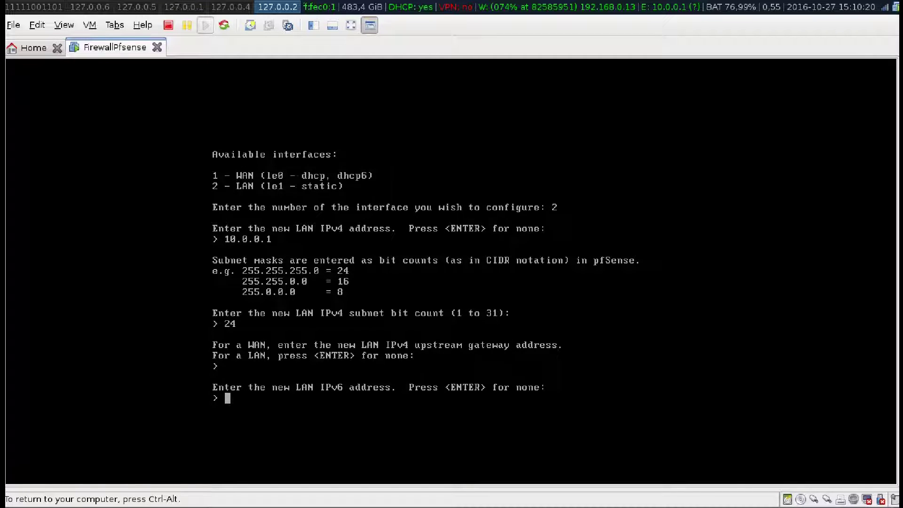
pyautogui.press('Return')
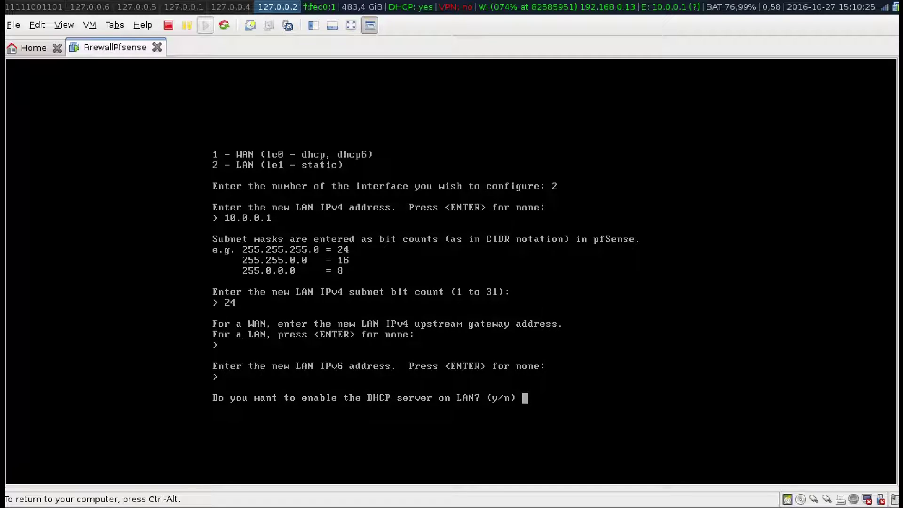
pyautogui.write('n')
pyautogui.press('Return')
pyautogui.write('n')
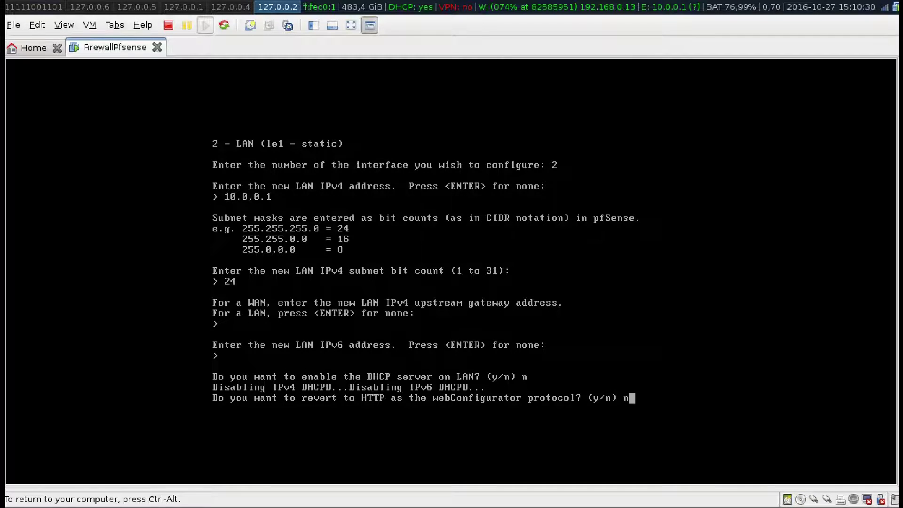
pyautogui.press('Return')
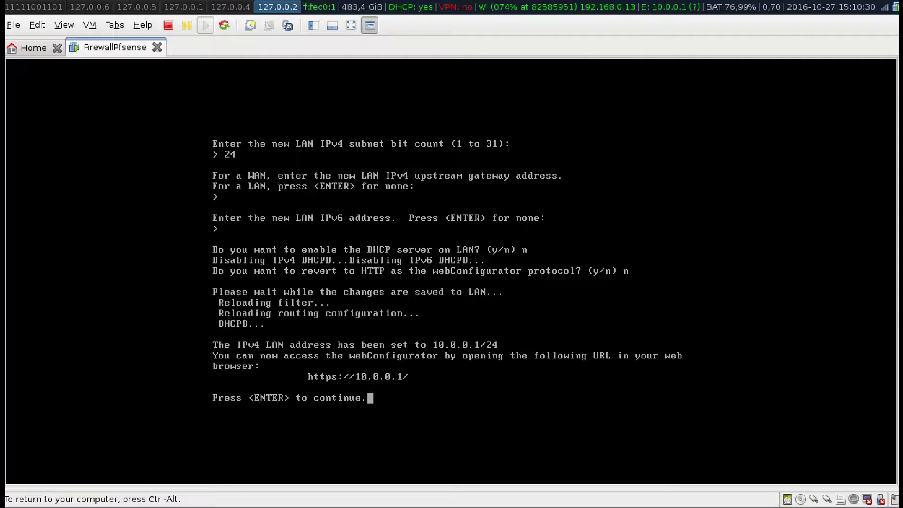
pyautogui.press('Return')
pyautogui.hotkey('ctrl', 'alt')
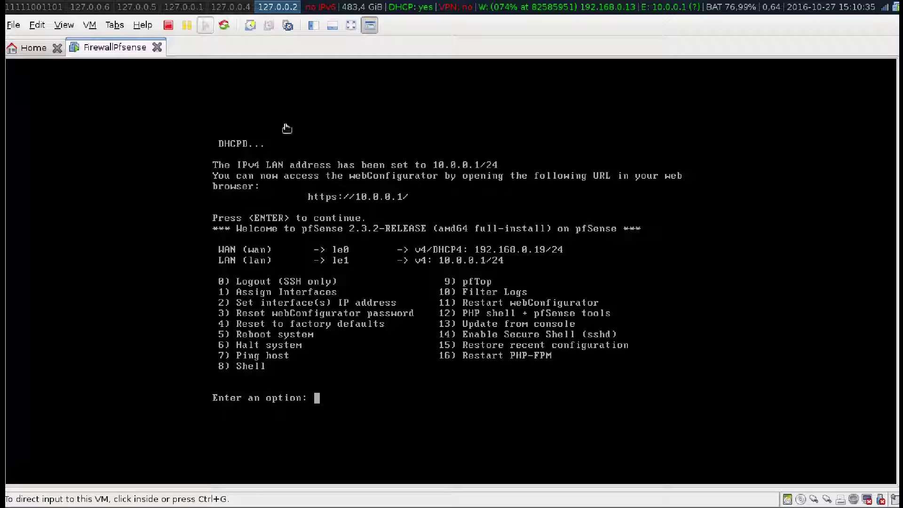
# Open the Xp virtual machine from the Library and resume it from suspension.
pyautogui.click(313, 25)
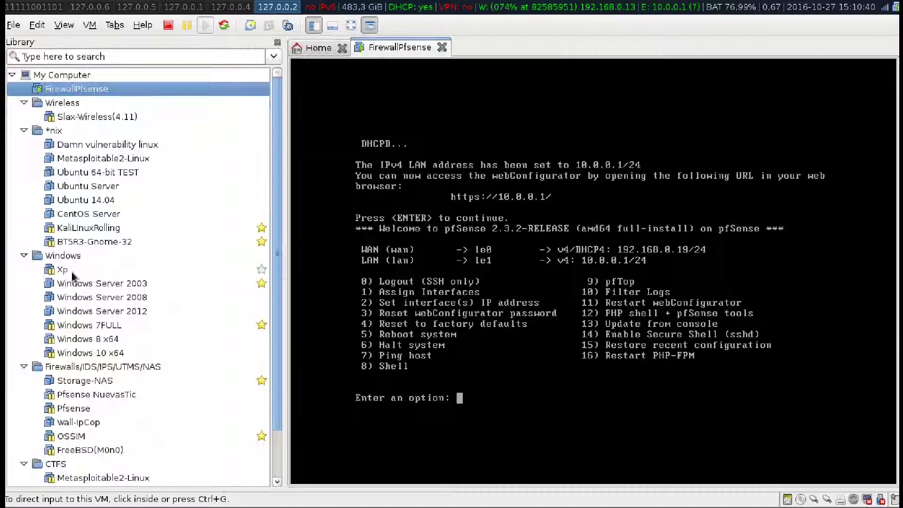
pyautogui.click(72, 272)
pyautogui.click(313, 26)
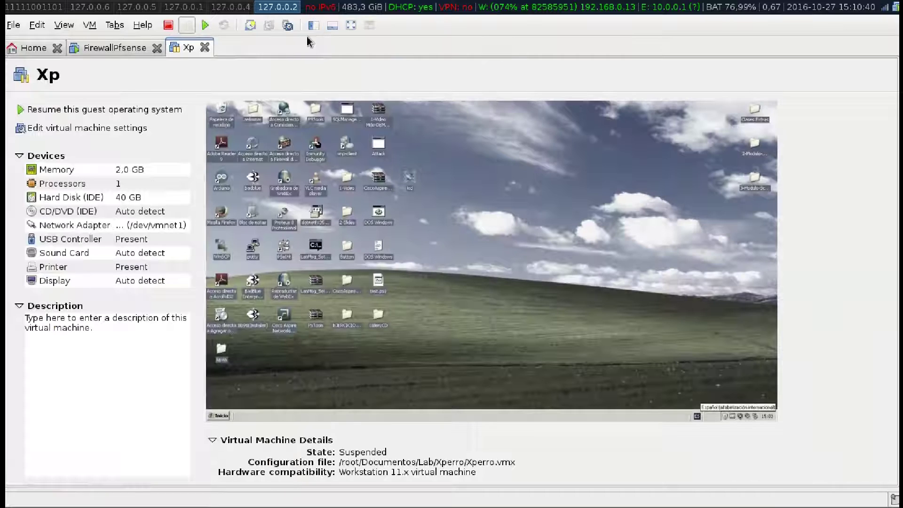
pyautogui.click(206, 27)
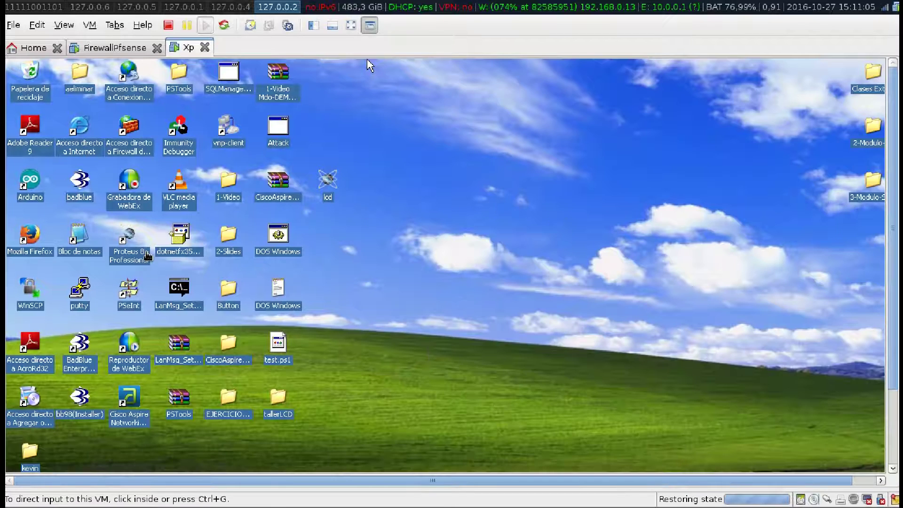
# Open the local area connection's Internet Protocol (TCP/IP) properties from Network Connections.
pyautogui.click(351, 25)
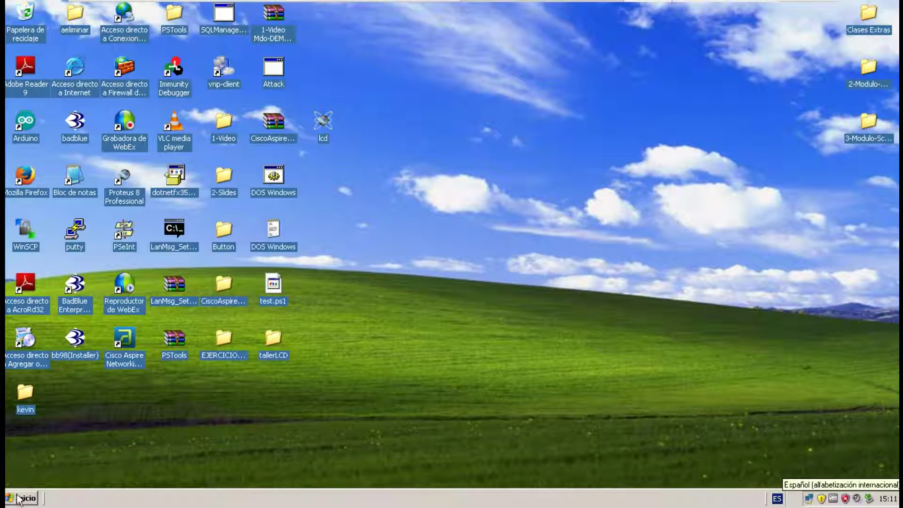
pyautogui.click(19, 499)
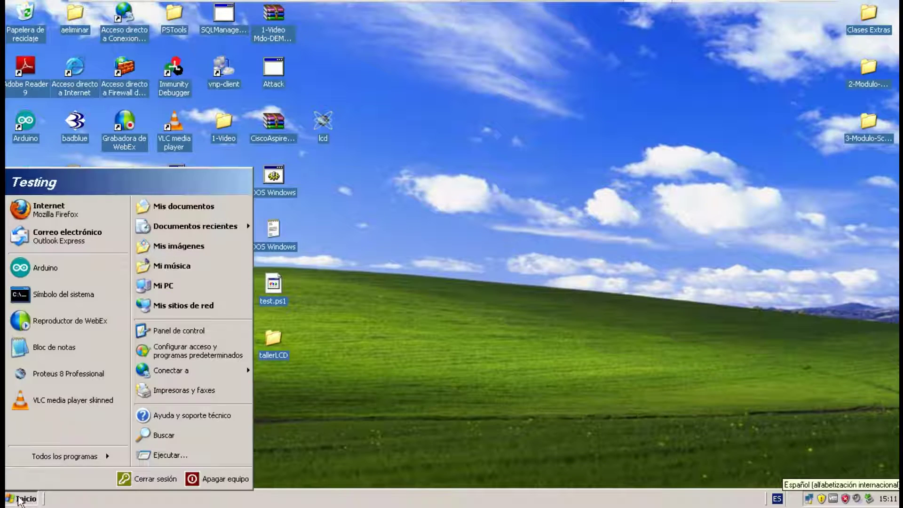
pyautogui.moveTo(188, 371)
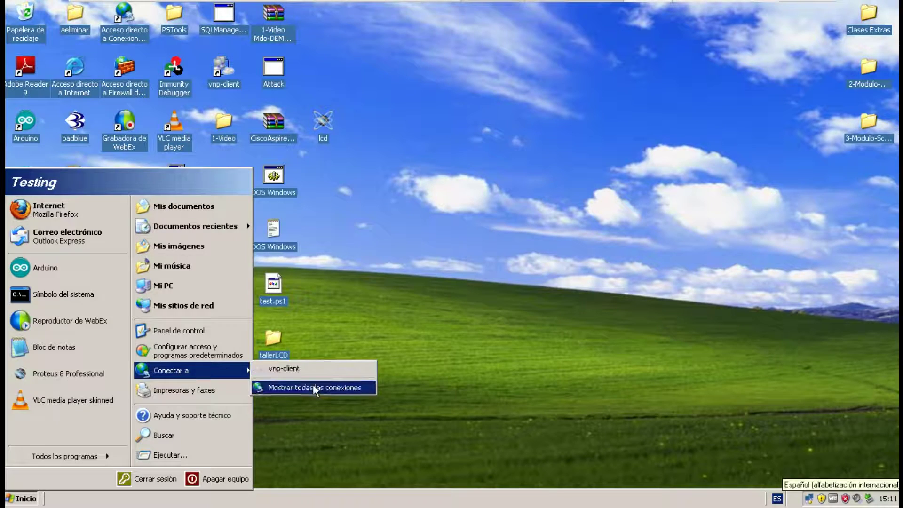
pyautogui.click(314, 387)
pyautogui.doubleClick(213, 181)
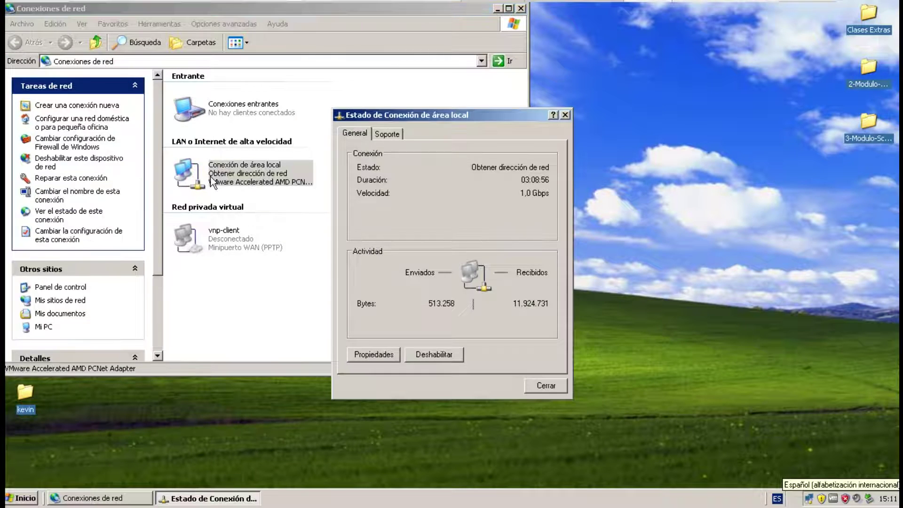
pyautogui.click(375, 354)
pyautogui.click(160, 191)
pyautogui.doubleClick(163, 191)
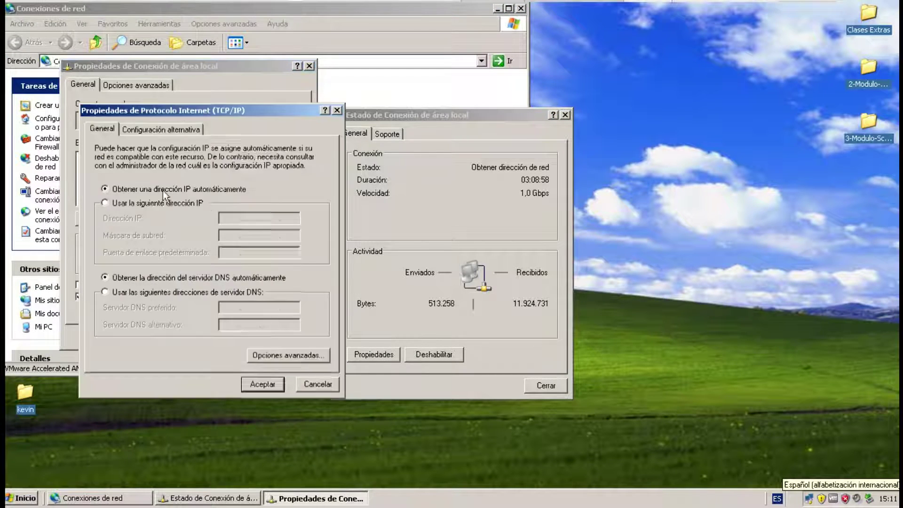
# Set static IP 10.0.0.5, mask 255.255.255.0, gateway and DNS 10.0.0.1.
pyautogui.click(135, 206)
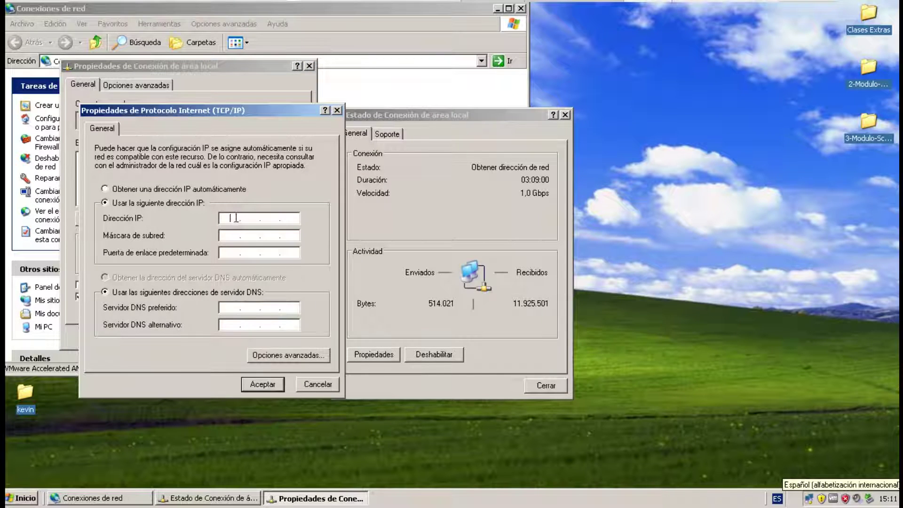
pyautogui.write('10.0.0.5')
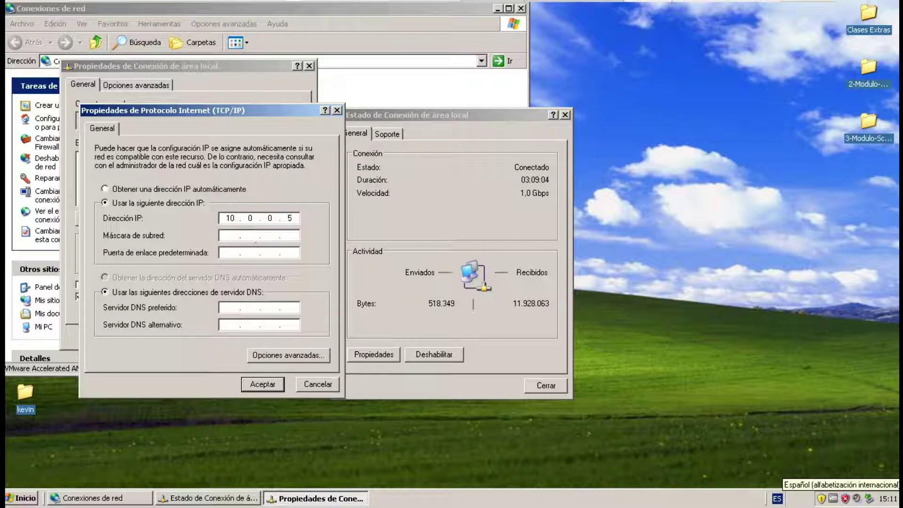
pyautogui.press('Tab')
pyautogui.write('255.255.')
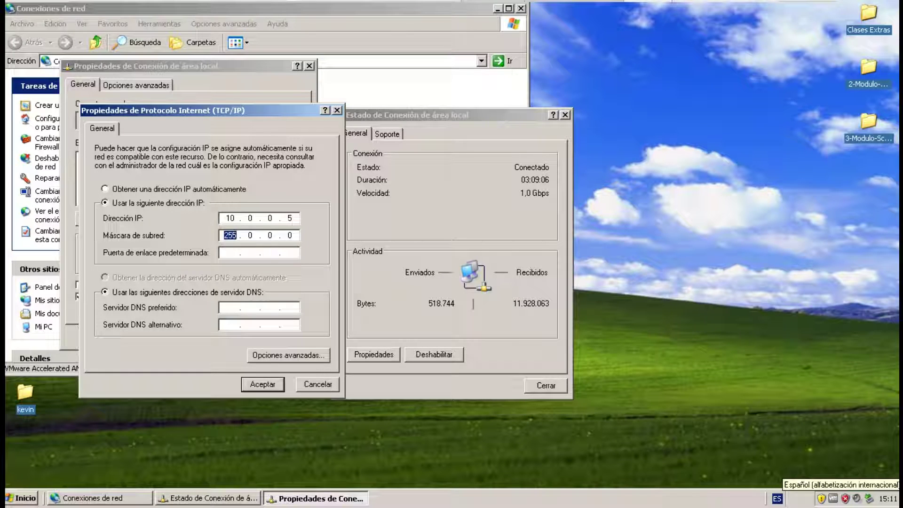
pyautogui.write('255')
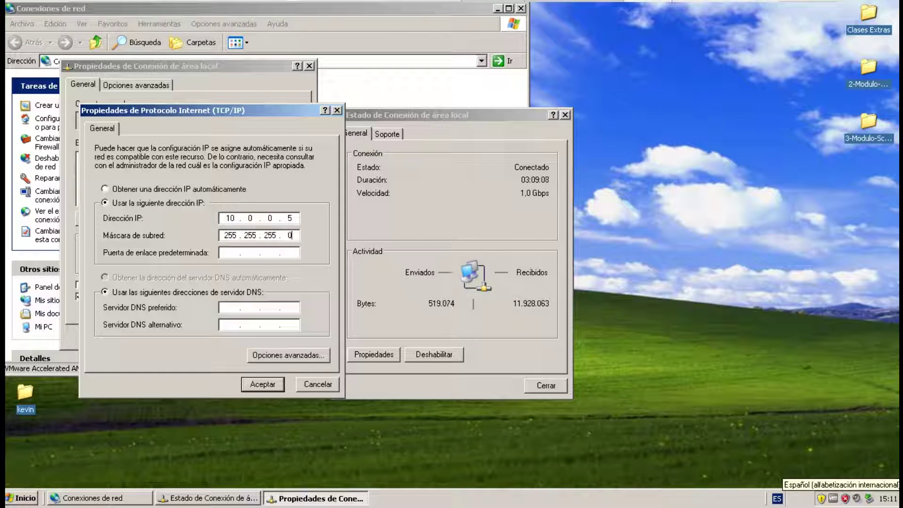
pyautogui.press('Tab')
pyautogui.write('10.0.0.1')
pyautogui.press('Tab')
pyautogui.press('Tab')
pyautogui.write('10.0.0')
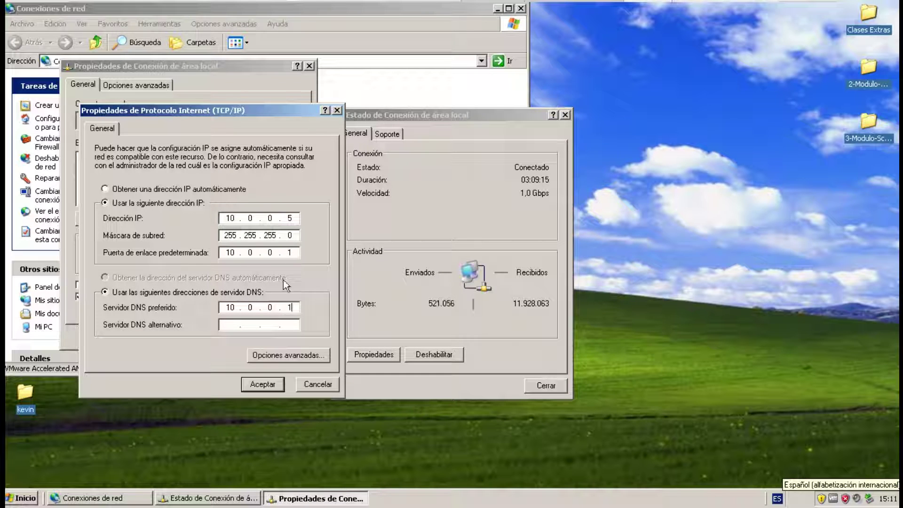
pyautogui.click(264, 384)
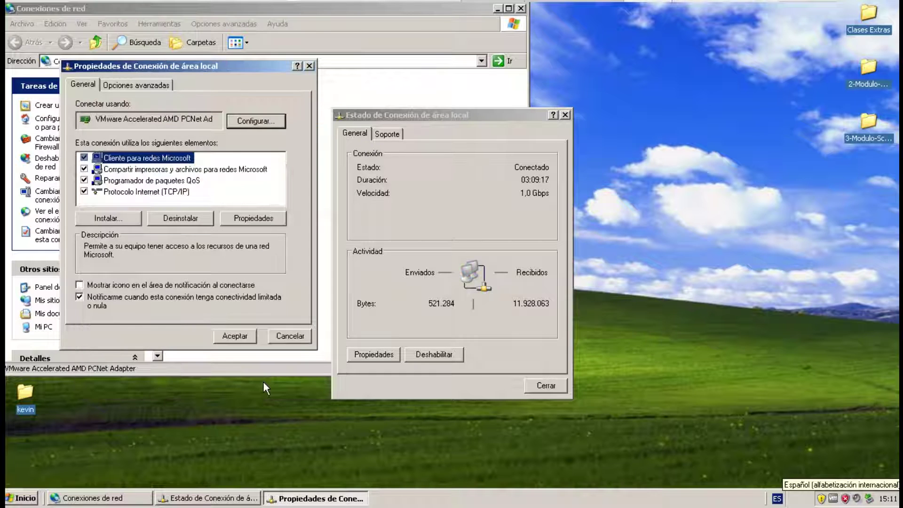
# Recheck the TCP/IP settings, then close the properties and status windows.
pyautogui.doubleClick(176, 192)
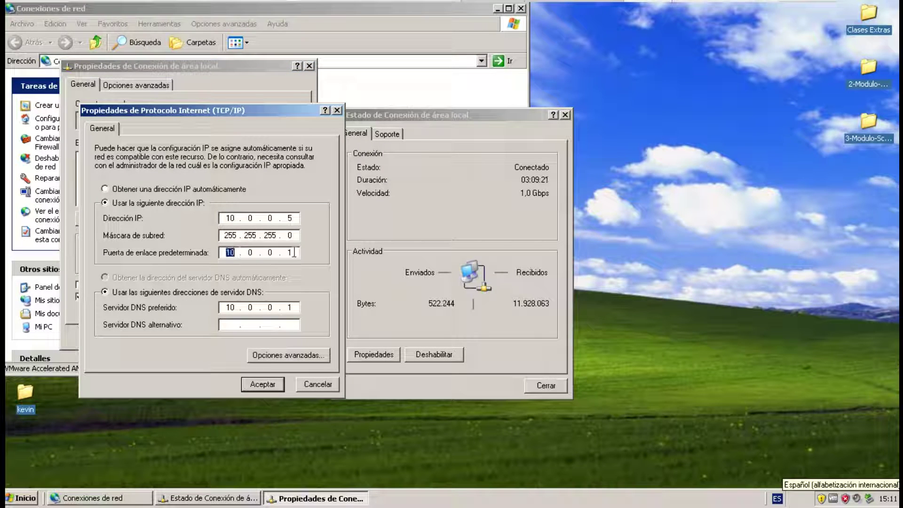
pyautogui.click(260, 383)
pyautogui.click(237, 335)
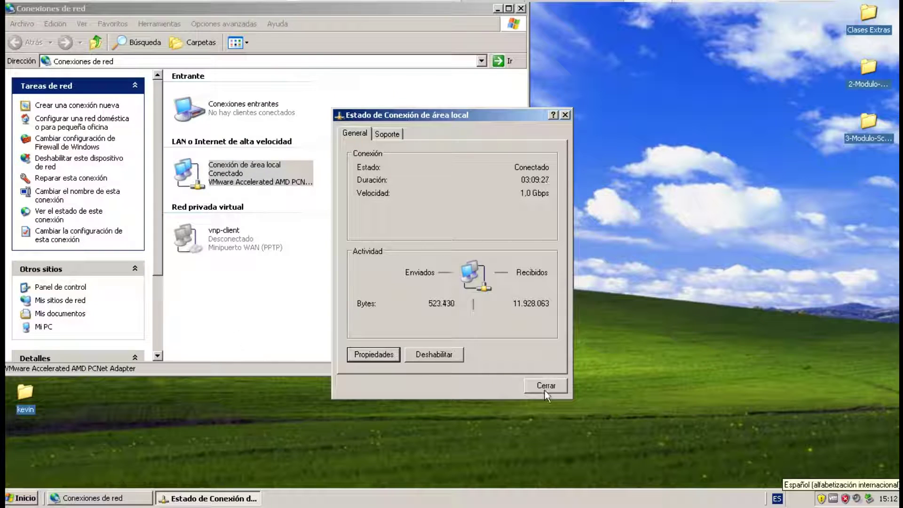
pyautogui.click(545, 386)
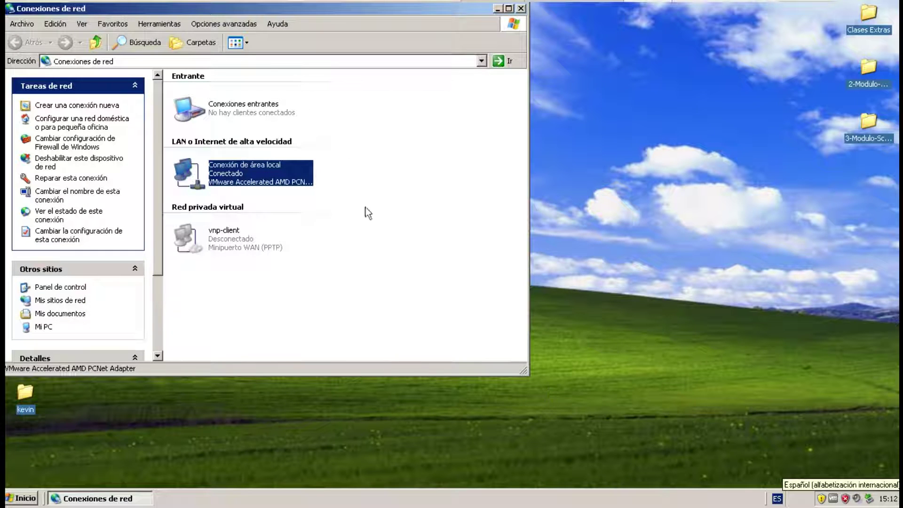
pyautogui.click(329, 187)
# Run ipconfig in cmd to confirm IP 10.0.0.5 and gateway 10.0.0.1, then launch Firefox.
pyautogui.click(521, 9)
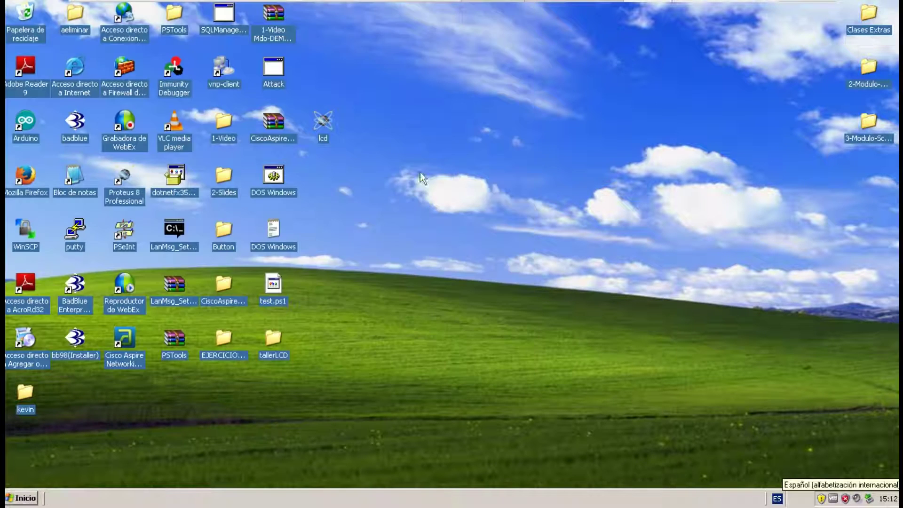
pyautogui.click(23, 498)
pyautogui.click(398, 426)
pyautogui.press('super+r')
pyautogui.press('Return')
pyautogui.write('ipc')
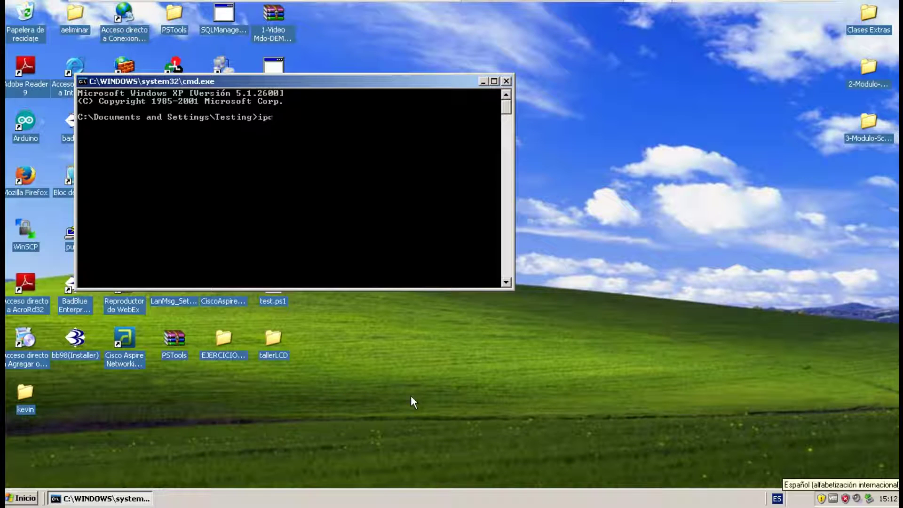
pyautogui.write('onfig')
pyautogui.press('Return')
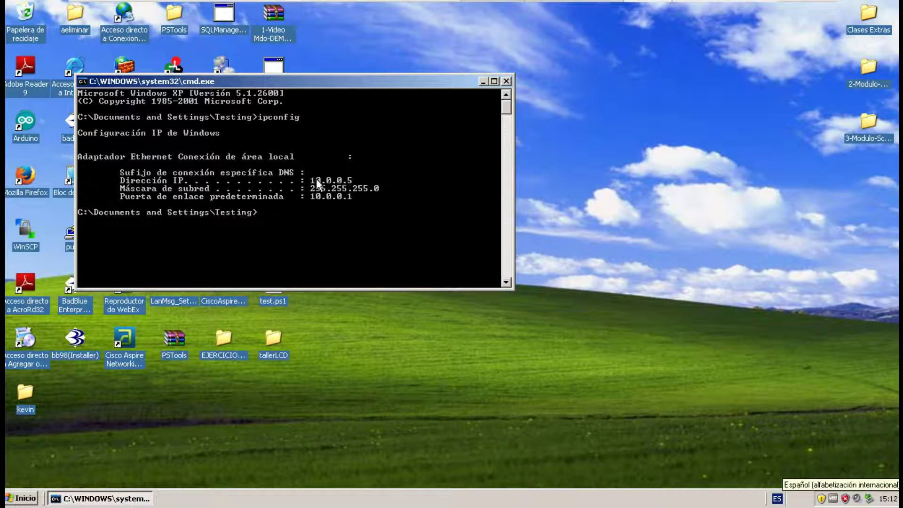
pyautogui.click(28, 498)
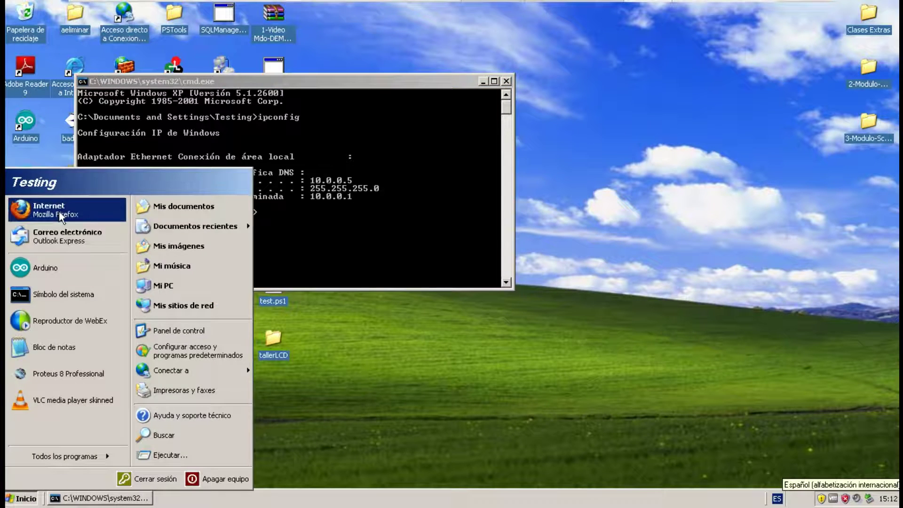
pyautogui.click(61, 211)
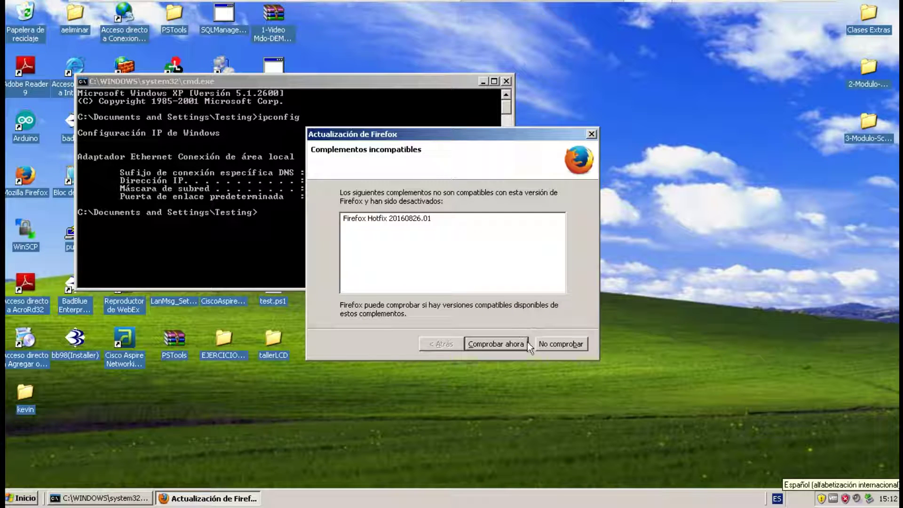
pyautogui.click(552, 345)
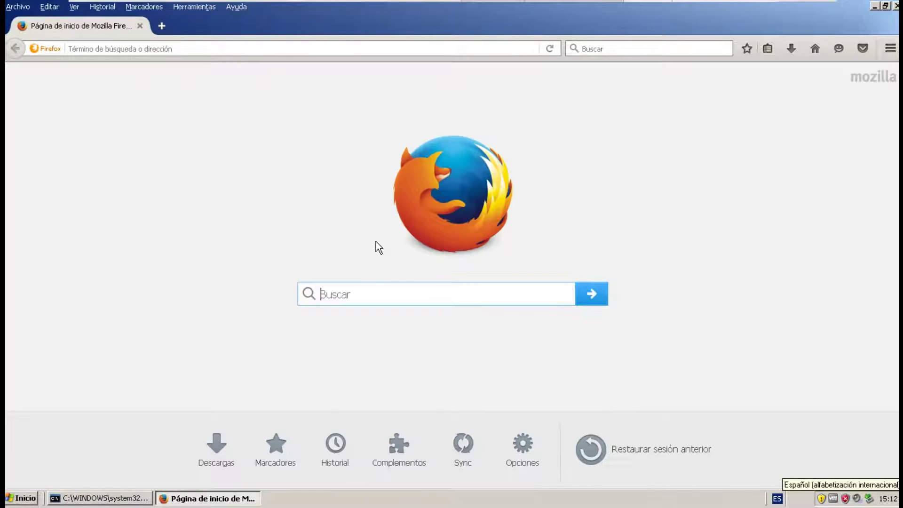
pyautogui.click(237, 54)
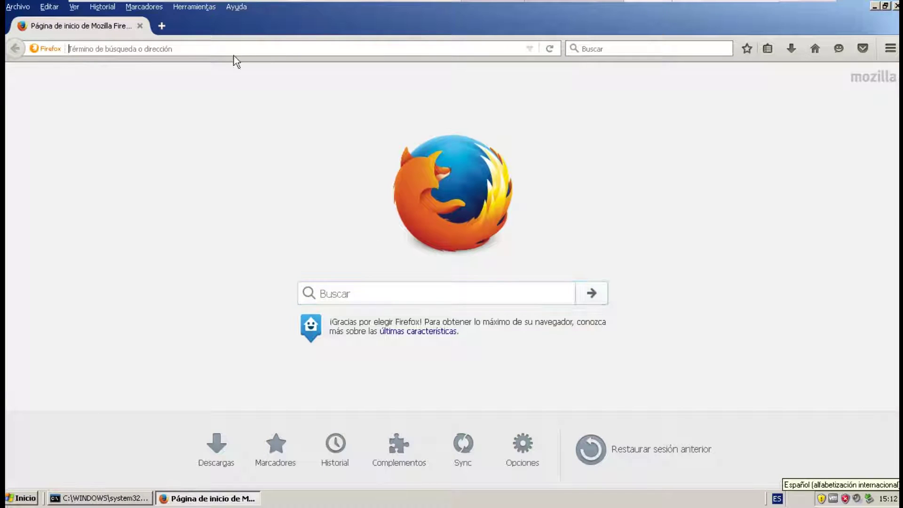
pyautogui.write('10.0.0.1')
pyautogui.press('Return')
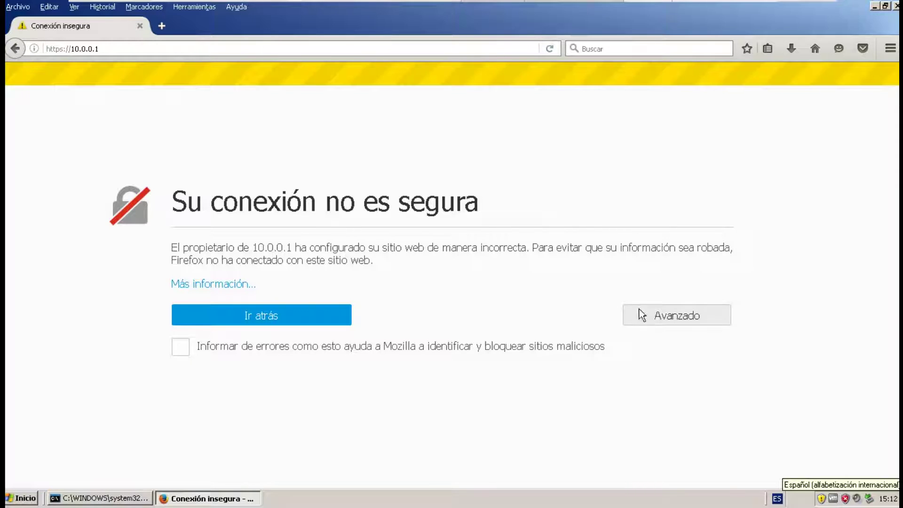
pyautogui.click(653, 315)
pyautogui.scroll(-1, 440, 302)
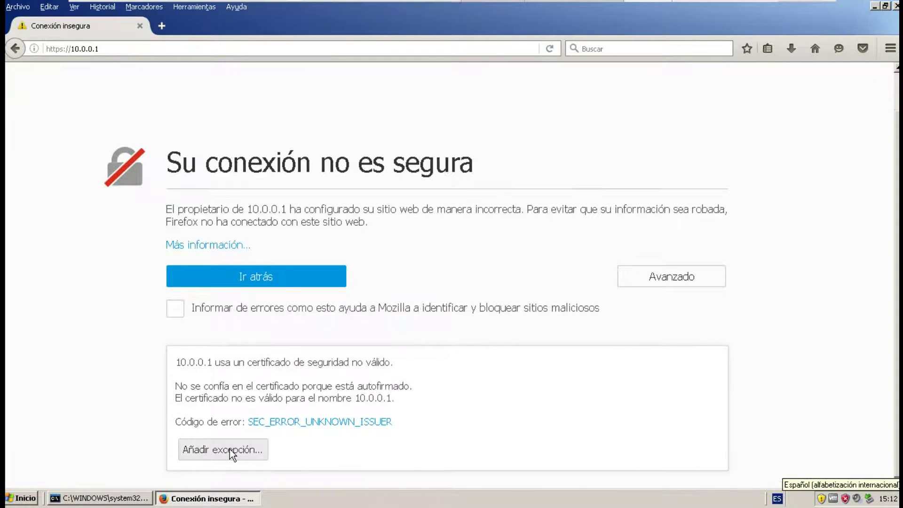
pyautogui.click(230, 450)
pyautogui.click(553, 372)
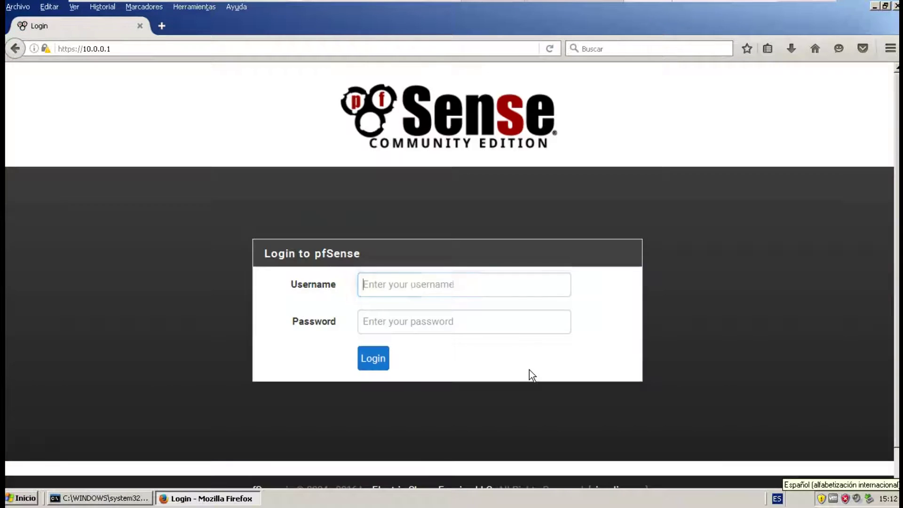
# Log in with the saved username and admin password, then advance past the wizard welcome.
pyautogui.click(387, 286)
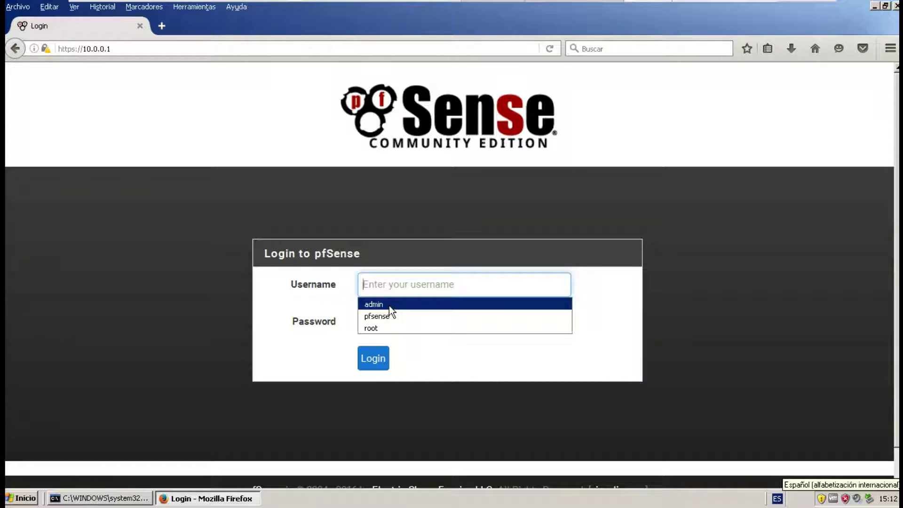
pyautogui.click(389, 305)
pyautogui.click(390, 325)
pyautogui.write('pfsense')
pyautogui.press('Return')
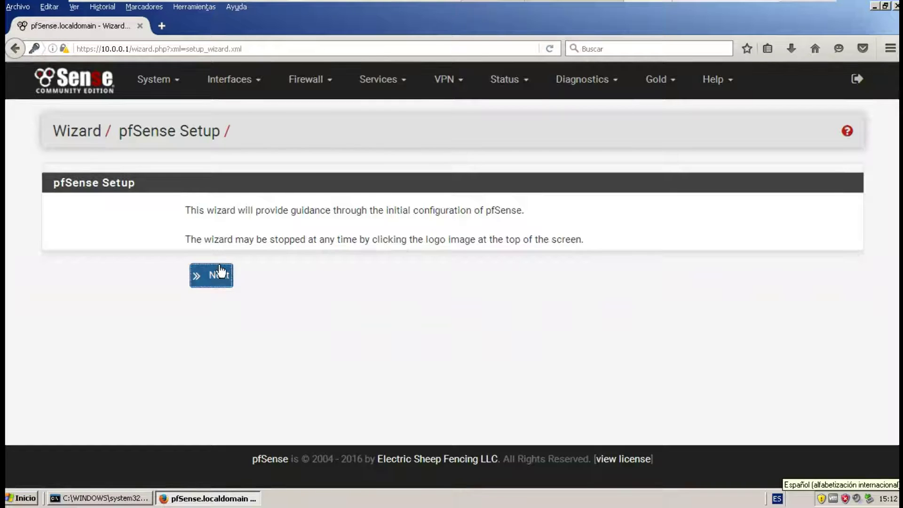
pyautogui.click(220, 272)
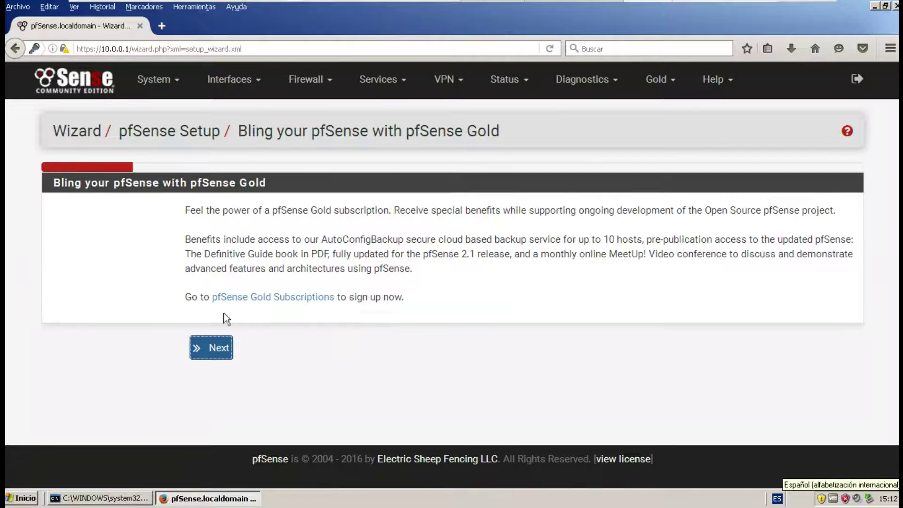
# Set the hostname to pfSenseFw and the domain to localdomain.firewall.
pyautogui.click(217, 347)
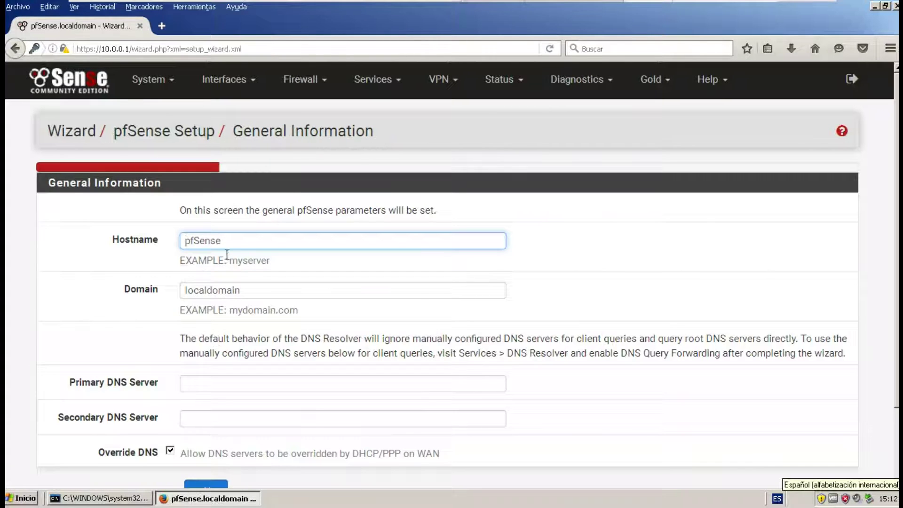
pyautogui.doubleClick(222, 242)
pyautogui.click(231, 242)
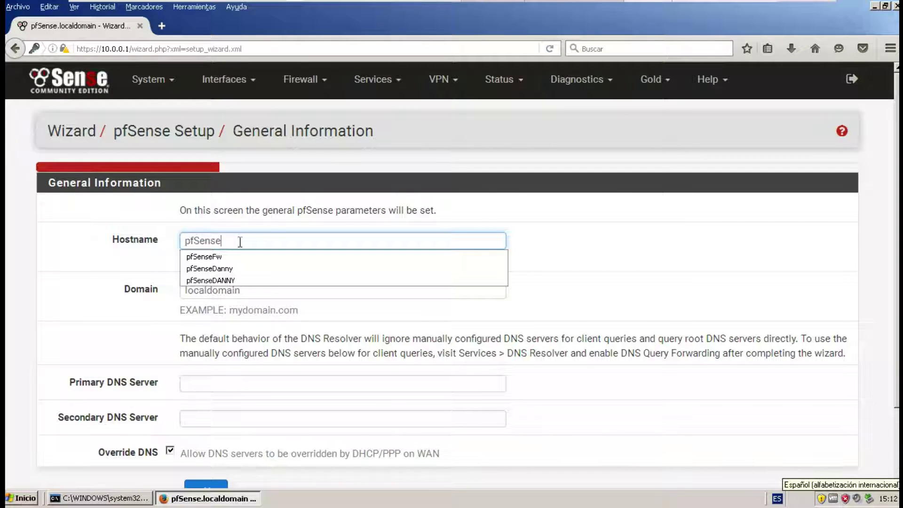
pyautogui.write('Fw')
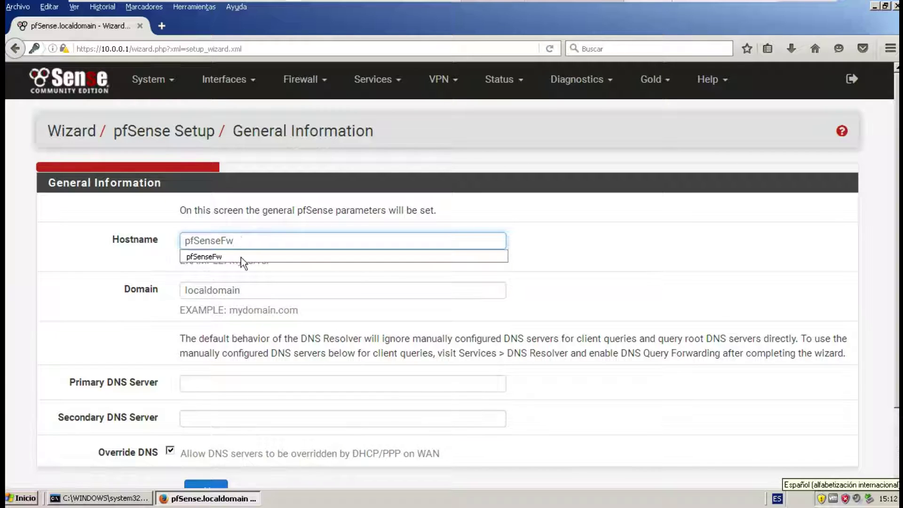
pyautogui.click(204, 257)
pyautogui.click(253, 296)
pyautogui.write('.firewall')
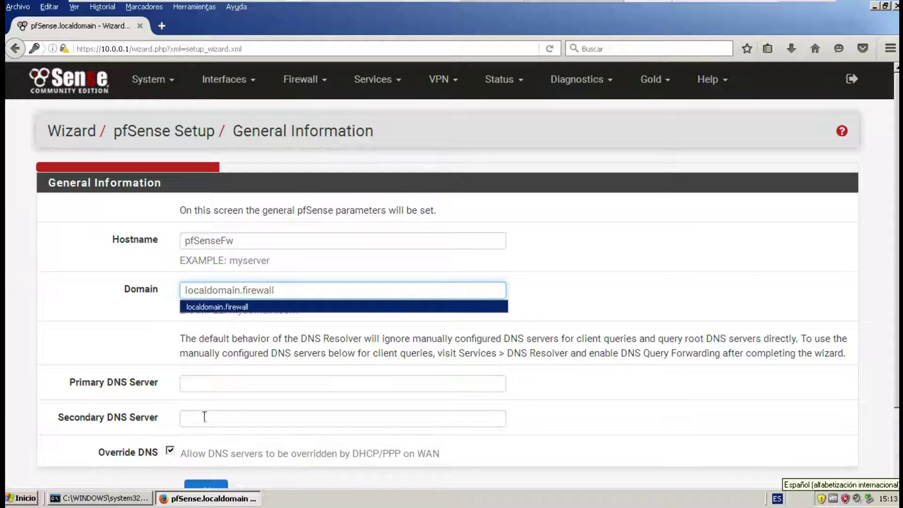
# Set DNS servers 8.8.8.8 and 8.8.4.4, keeping DNS override by WAN allowed.
pyautogui.click(254, 382)
pyautogui.write('8.8.8.8')
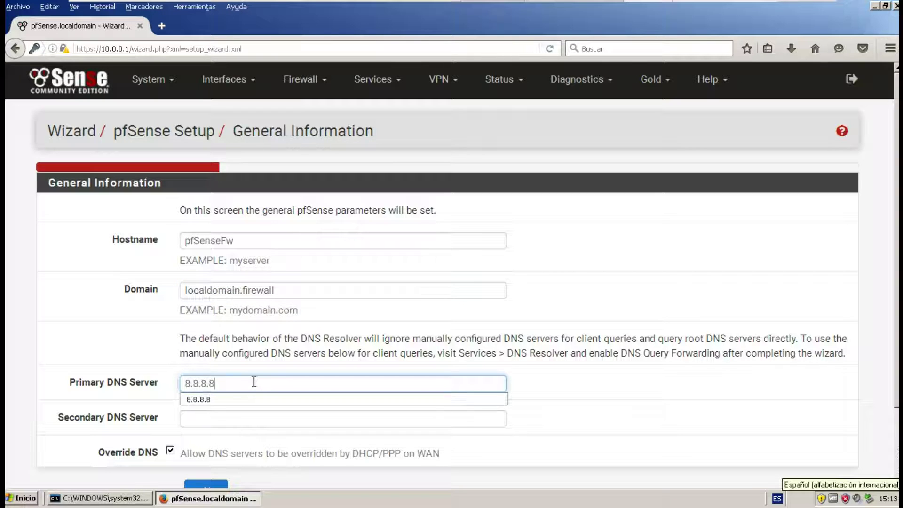
pyautogui.press('Tab')
pyautogui.write('8.8.4')
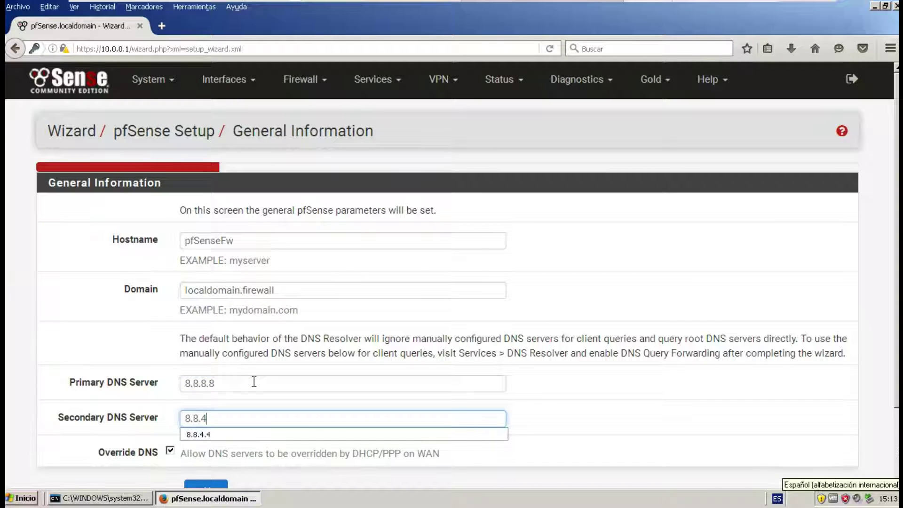
pyautogui.write('.4')
pyautogui.scroll(-3, 170, 400)
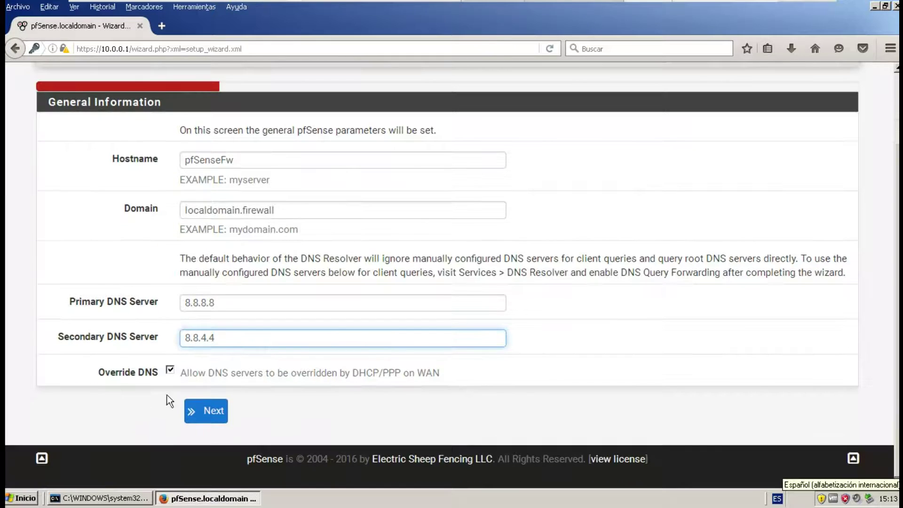
pyautogui.click(169, 372)
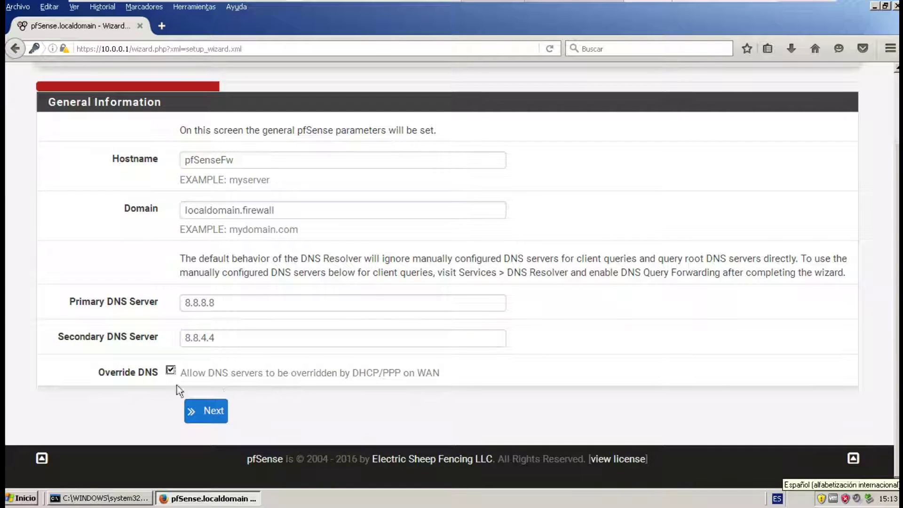
pyautogui.click(220, 406)
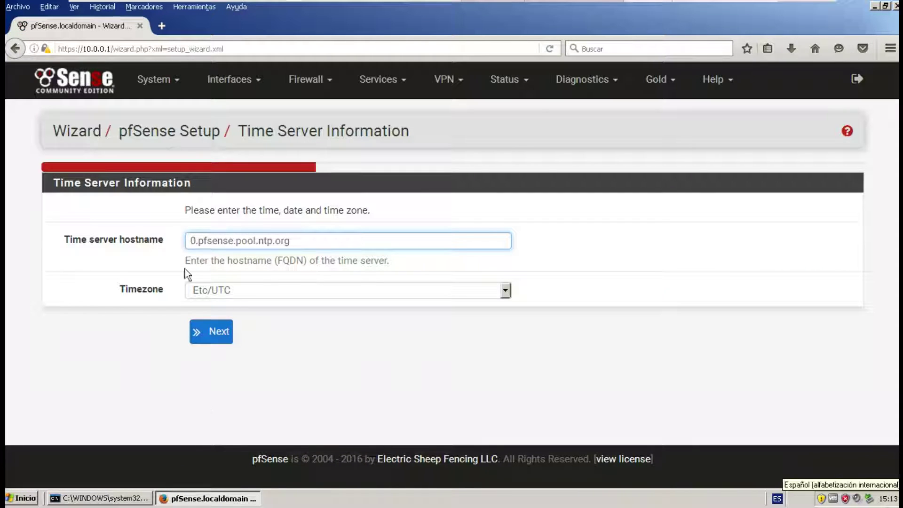
# Choose America/Bogota as the wizard's timezone.
pyautogui.click(224, 292)
pyautogui.scroll(15, 282, 357)
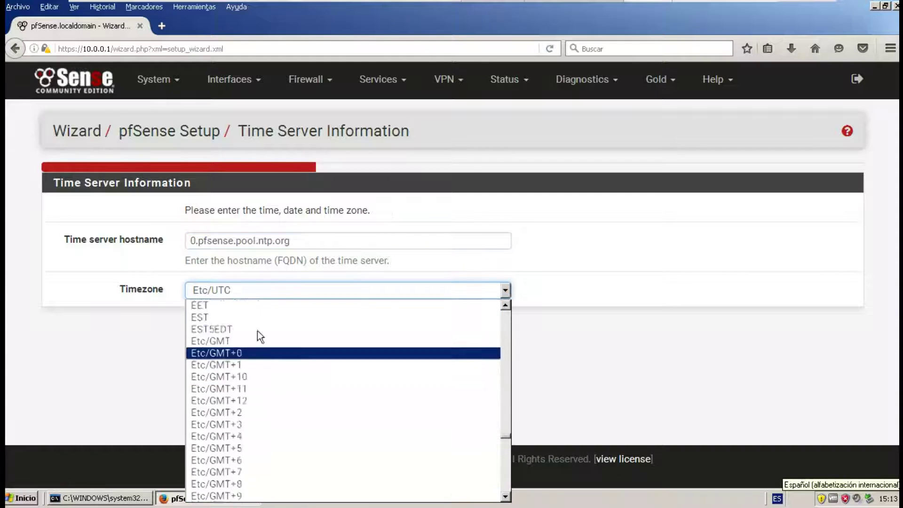
pyautogui.scroll(20, 288, 370)
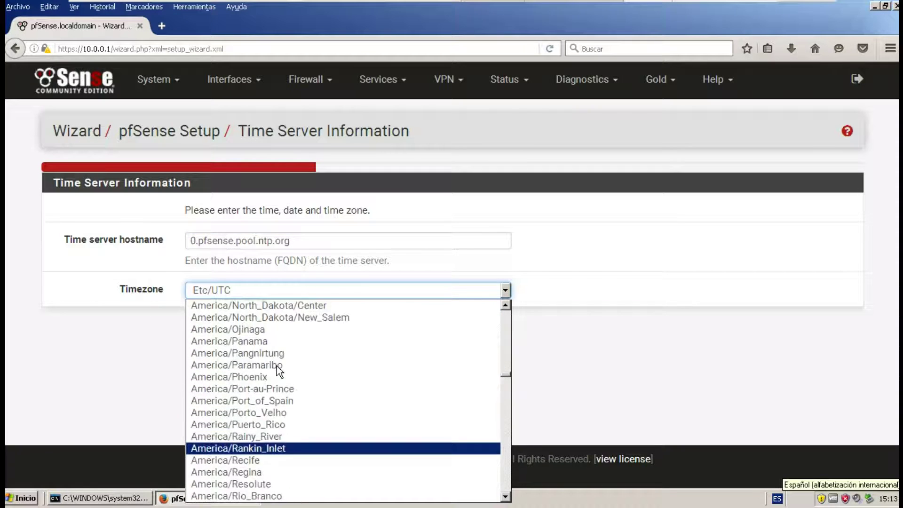
pyautogui.scroll(20, 274, 372)
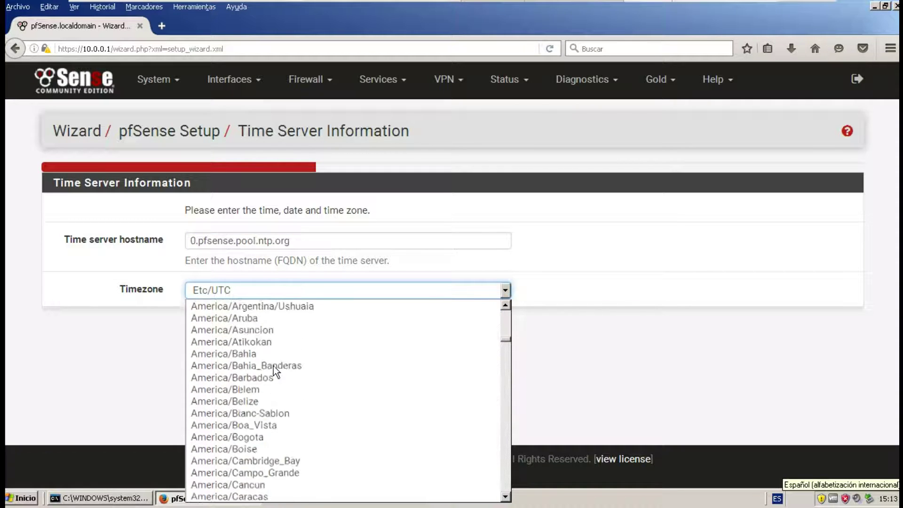
pyautogui.scroll(-10, 273, 367)
pyautogui.scroll(2, 263, 353)
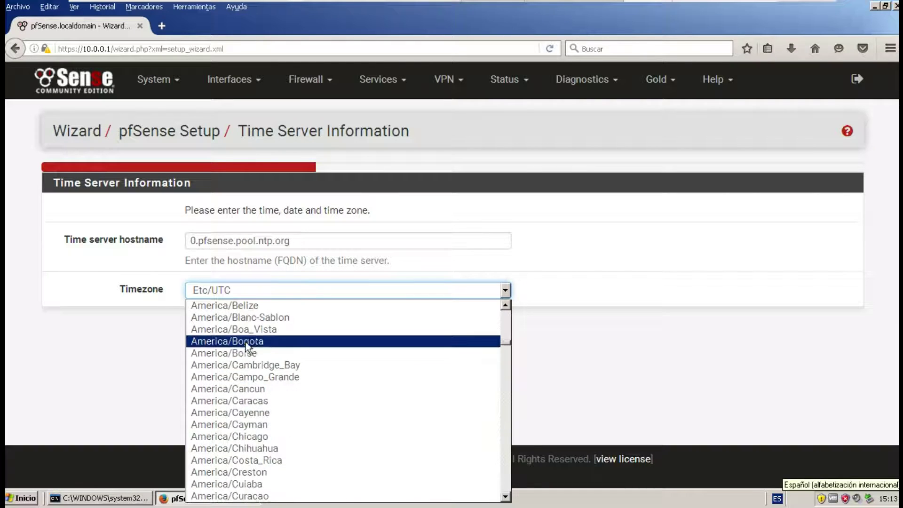
pyautogui.click(250, 340)
# Untick 'Block private networks from entering via WAN', keep bogon blocking, and continue.
pyautogui.click(225, 334)
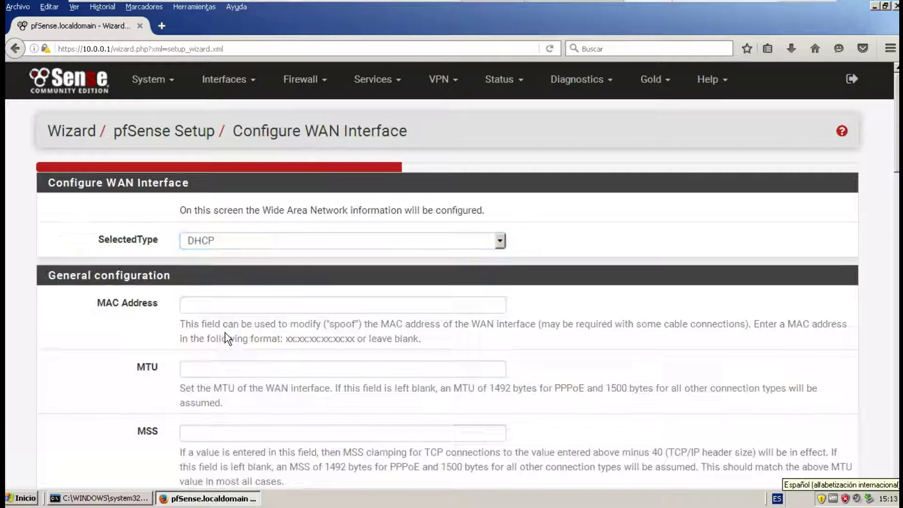
pyautogui.scroll(-10, 222, 318)
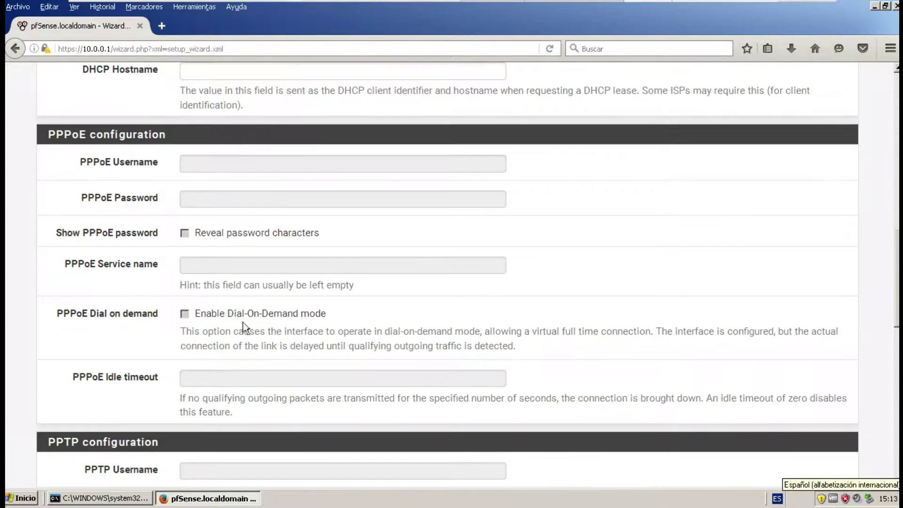
pyautogui.scroll(-12, 216, 369)
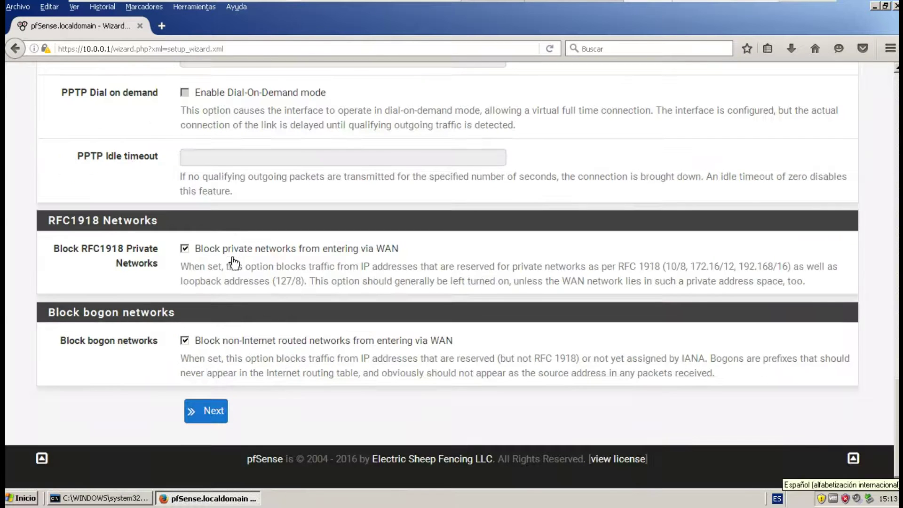
pyautogui.moveTo(194, 249); pyautogui.dragTo(435, 249)
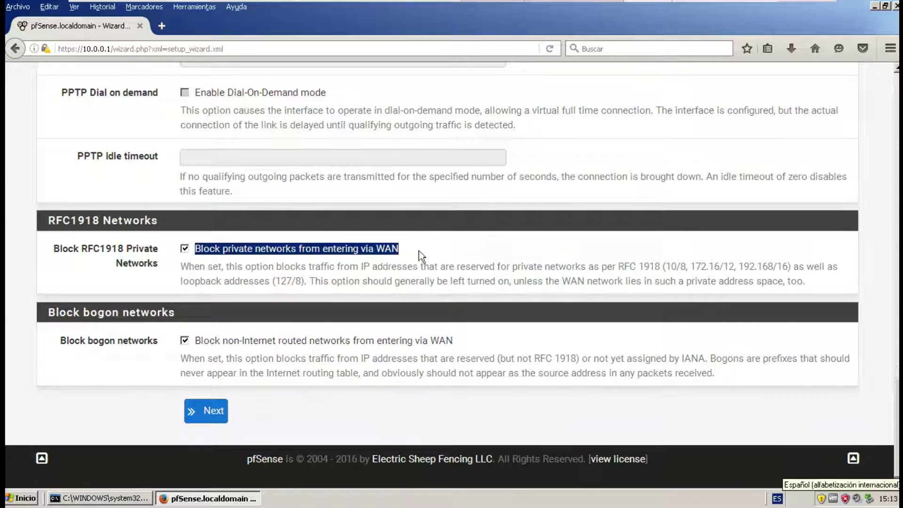
pyautogui.moveTo(179, 267); pyautogui.dragTo(523, 276)
pyautogui.moveTo(626, 263); pyautogui.dragTo(839, 266)
pyautogui.moveTo(179, 282); pyautogui.dragTo(815, 284)
pyautogui.click(285, 253)
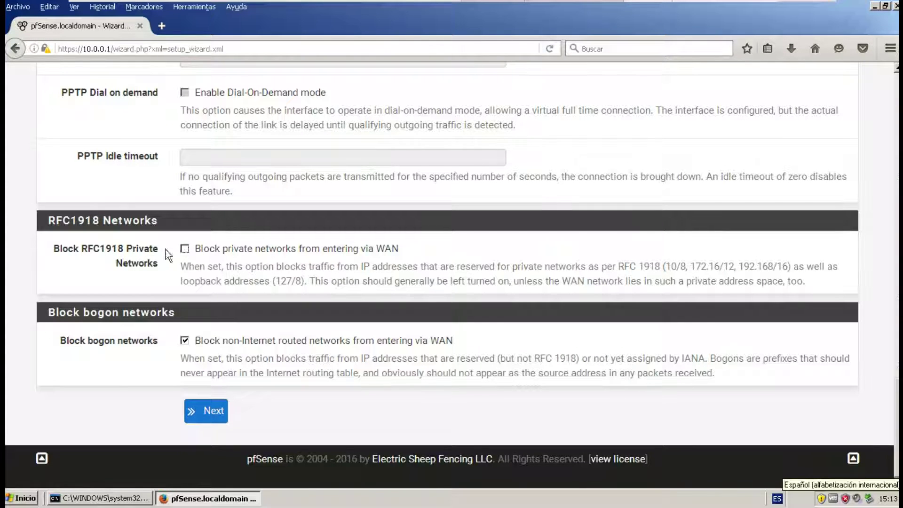
pyautogui.click(210, 411)
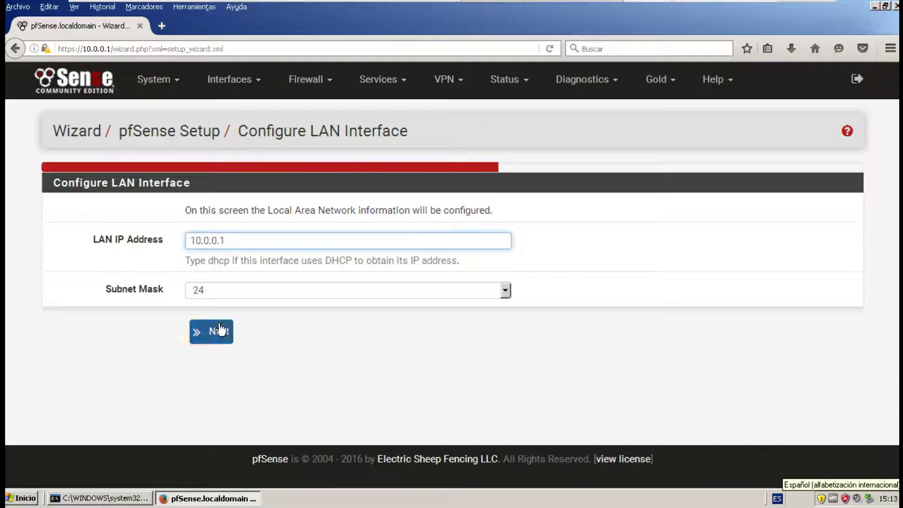
# Keep LAN at 10.0.0.1/24, set and confirm the admin password, reload, and open the dashboard.
pyautogui.click(216, 333)
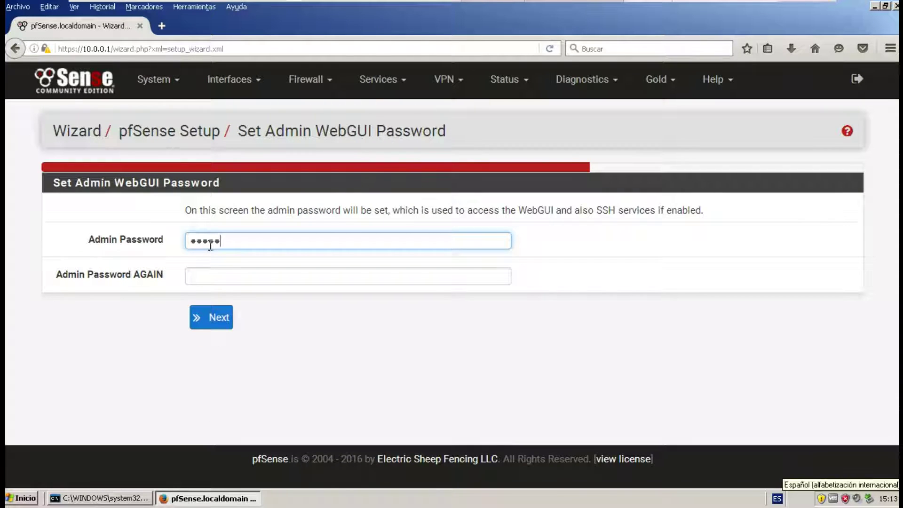
pyautogui.press('Tab')
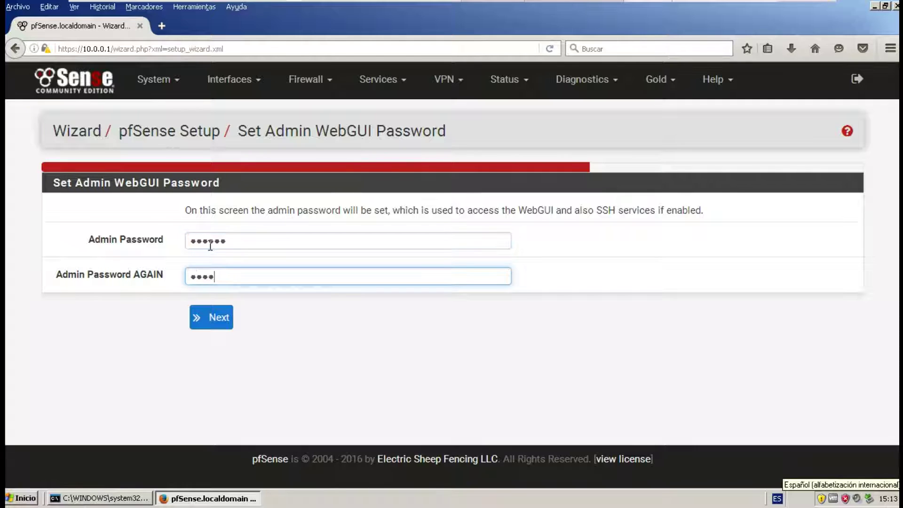
pyautogui.press('Return')
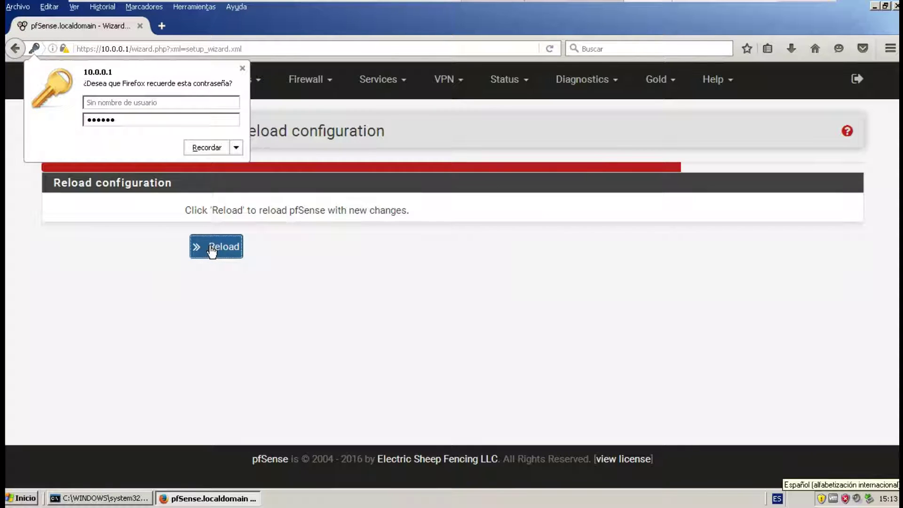
pyautogui.click(203, 253)
pyautogui.click(193, 254)
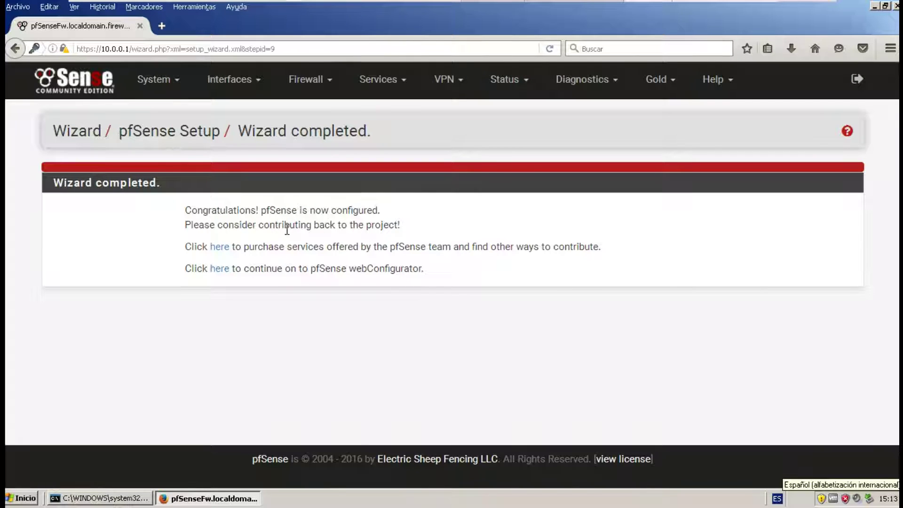
pyautogui.click(219, 269)
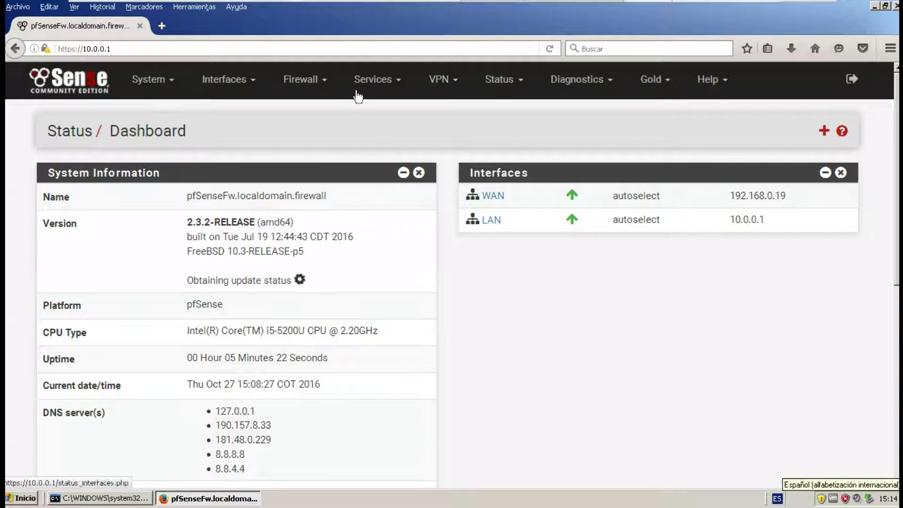
# Load google.com in a new tab, then return to the pfSenseFw dashboard tab.
pyautogui.click(165, 27)
pyautogui.write('google.com/')
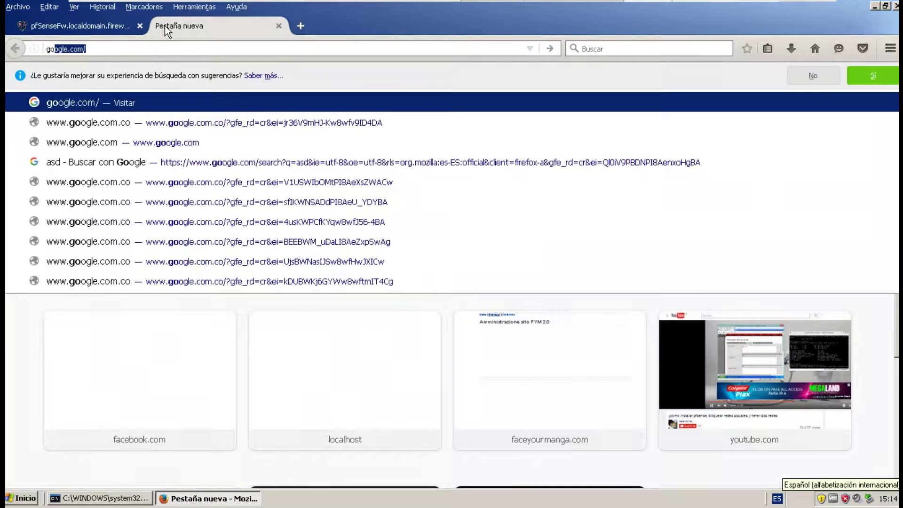
pyautogui.press('Return')
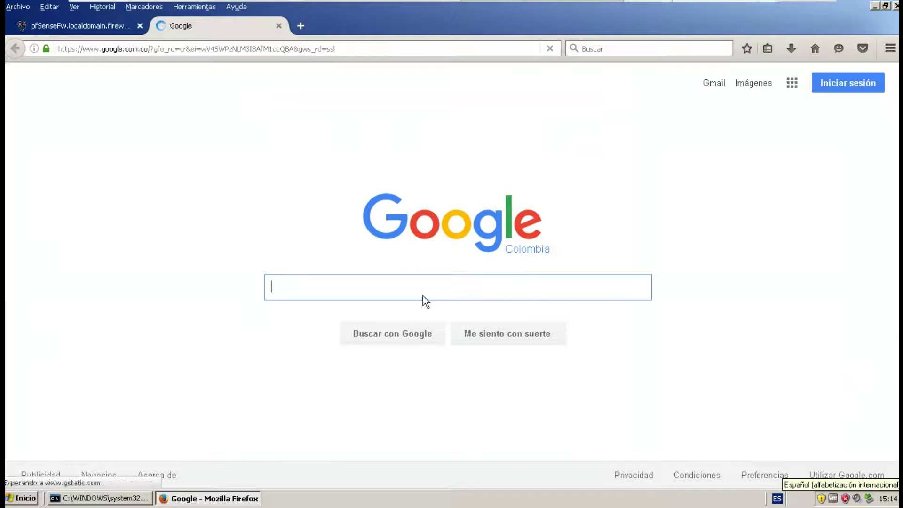
pyautogui.click(88, 25)
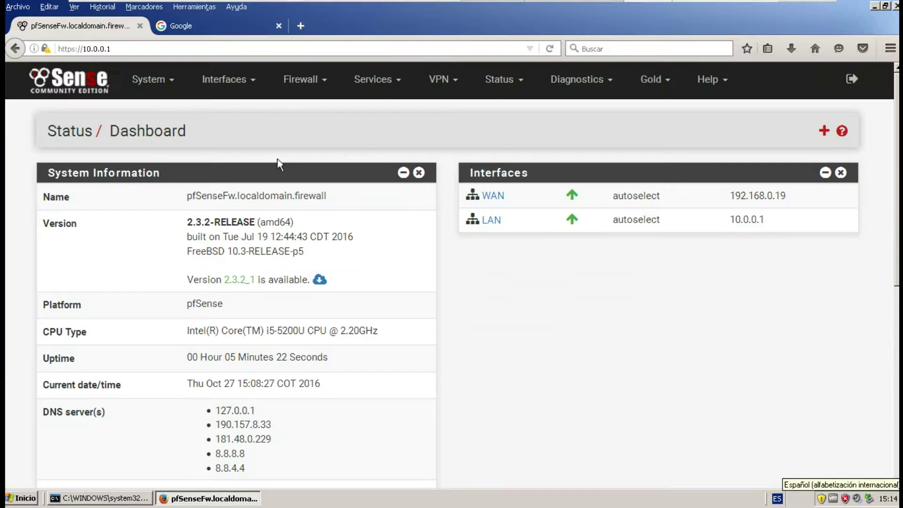
pyautogui.click(313, 81)
# Open Firewall > Rules and review the LAN anti-lockout and default allow-LAN rules, briefly checking WAN.
pyautogui.click(302, 155)
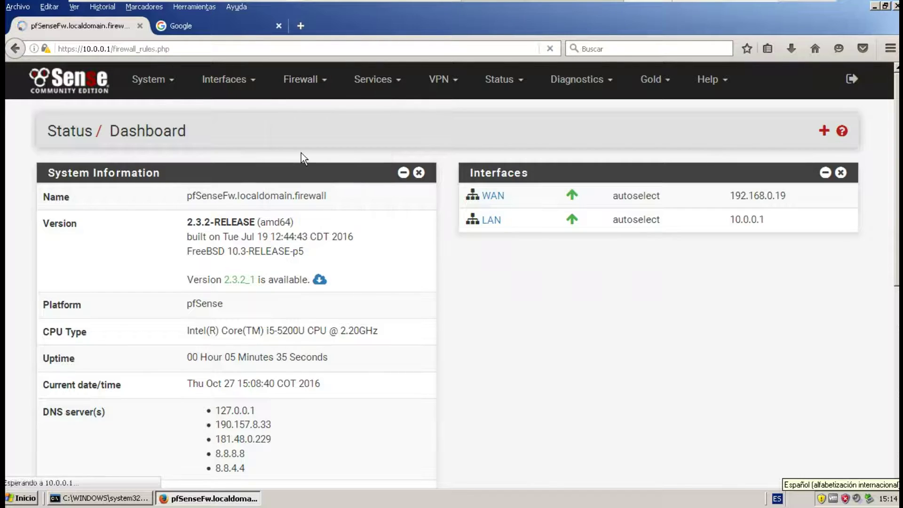
pyautogui.click(175, 179)
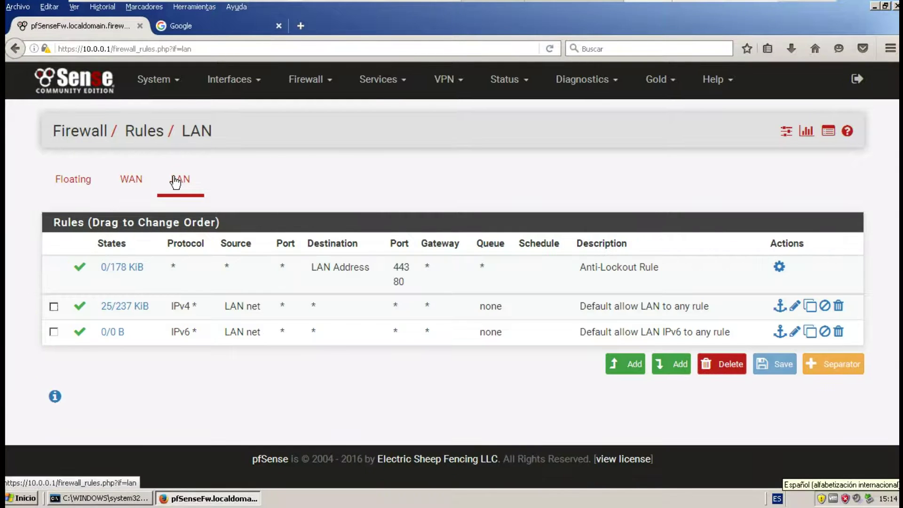
pyautogui.moveTo(166, 311)
pyautogui.mouseDown()
pyautogui.moveTo(258, 300)
pyautogui.moveTo(147, 307)
pyautogui.moveTo(155, 307)
pyautogui.mouseUp()
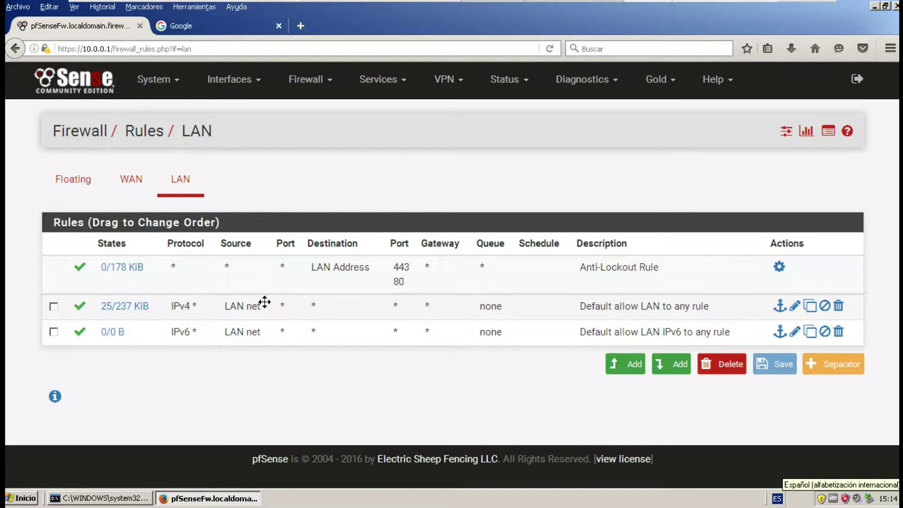
pyautogui.click(129, 179)
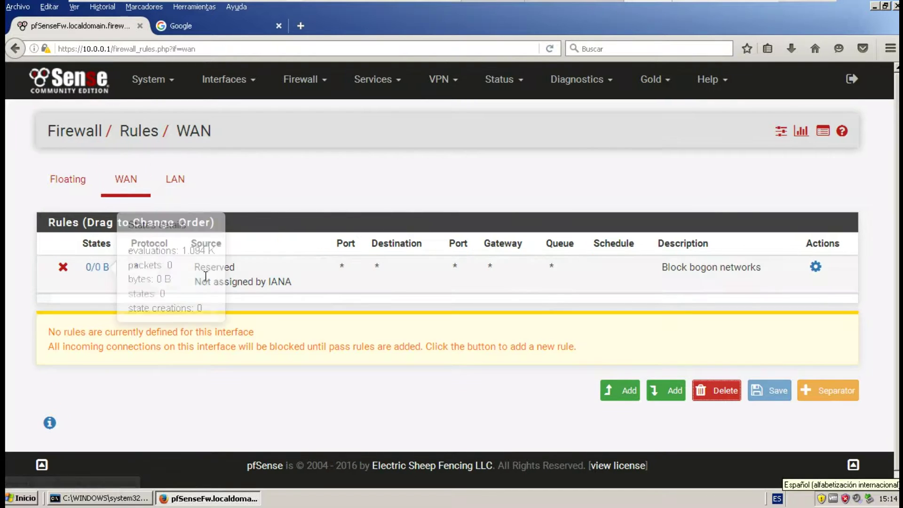
pyautogui.click(179, 178)
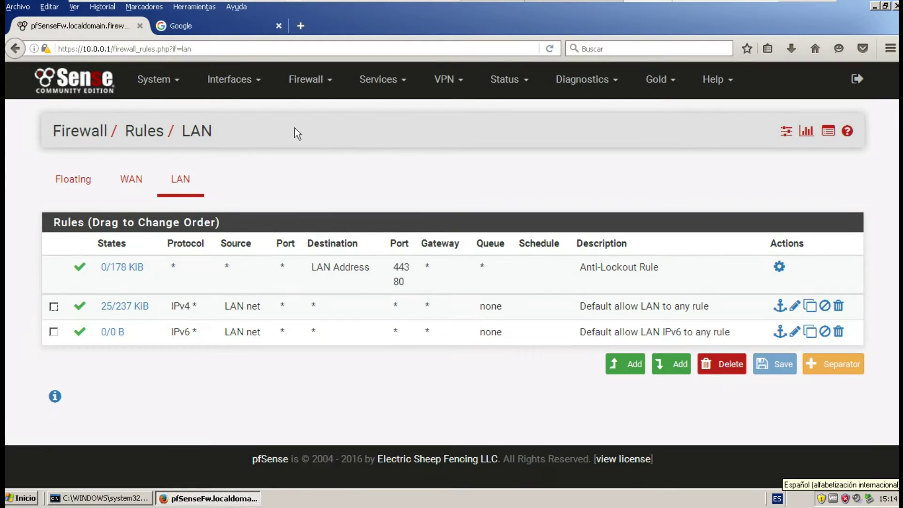